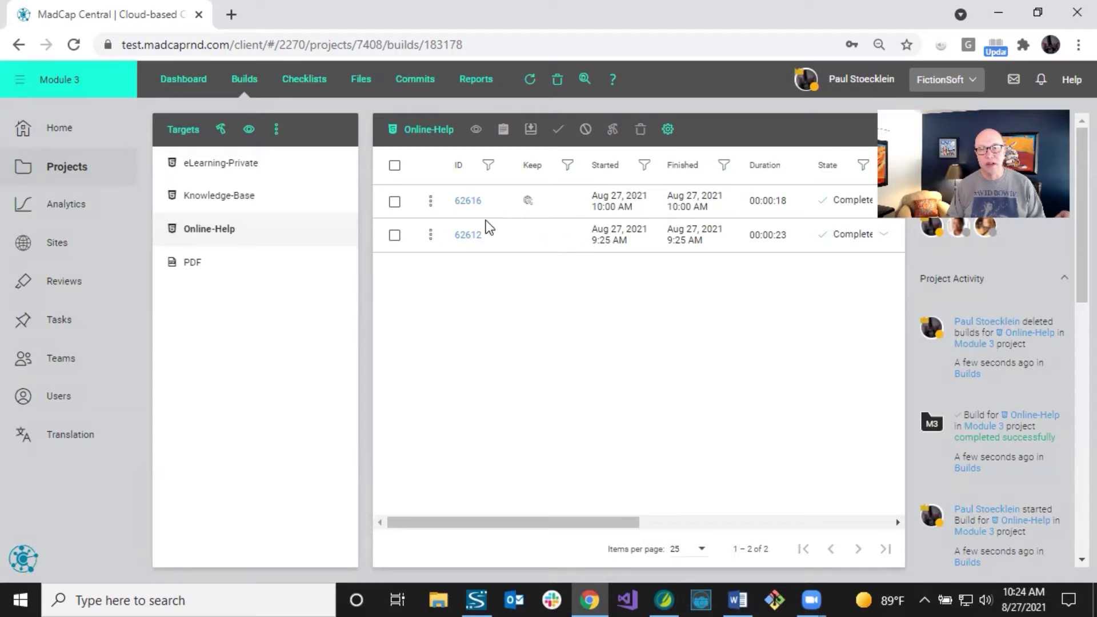
Inspect the private URL and linked site of Online-Help build 62616, then collapse its details.
mouse_move(531, 201)
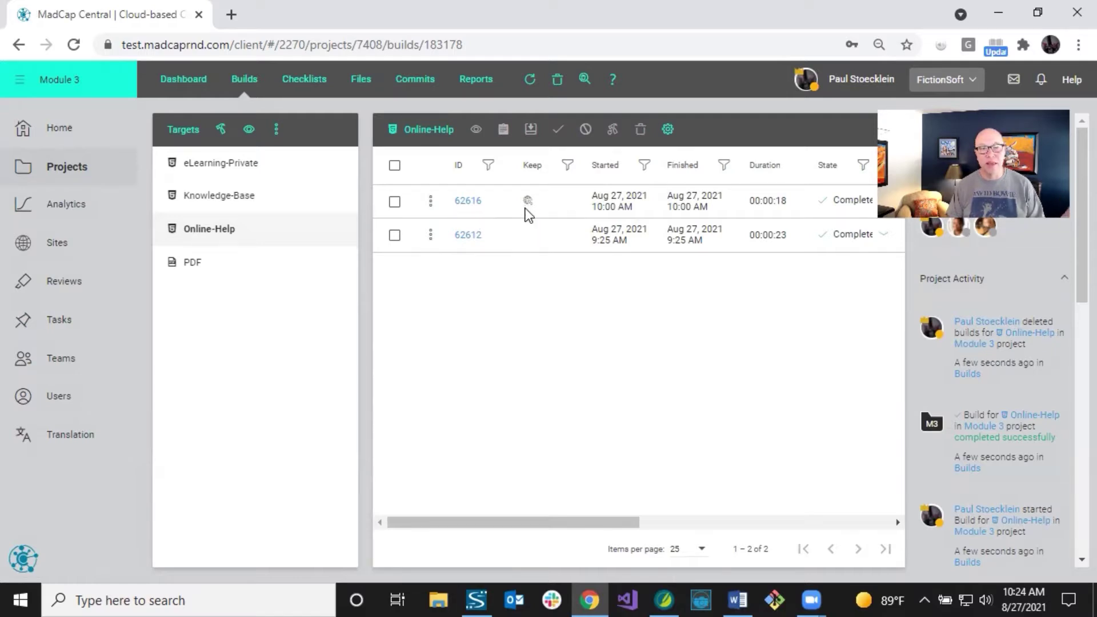
click(556, 204)
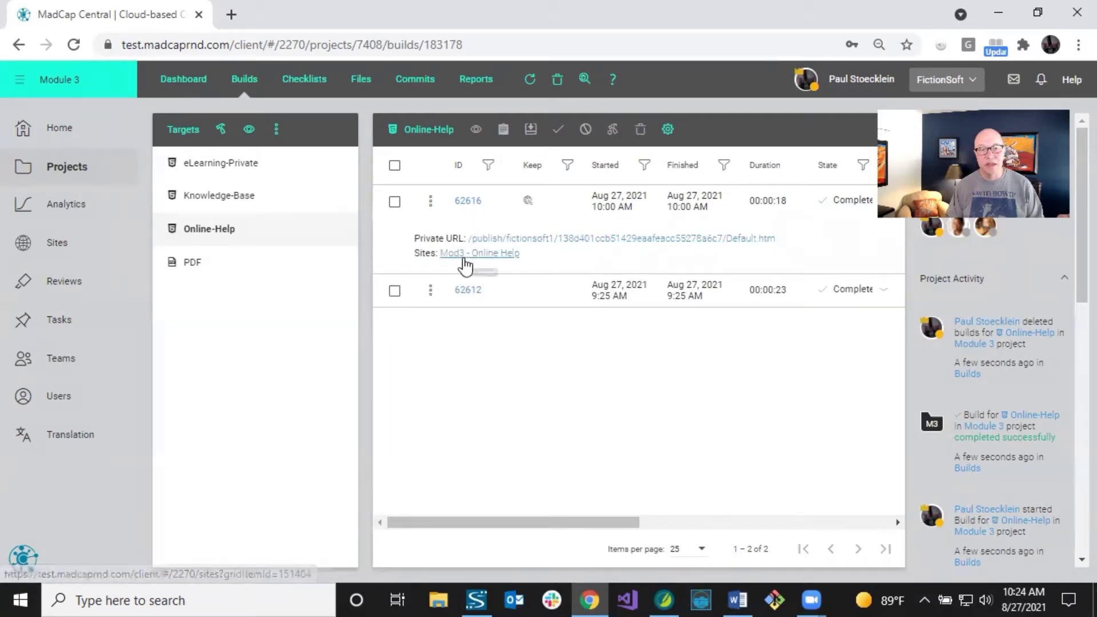
click(553, 203)
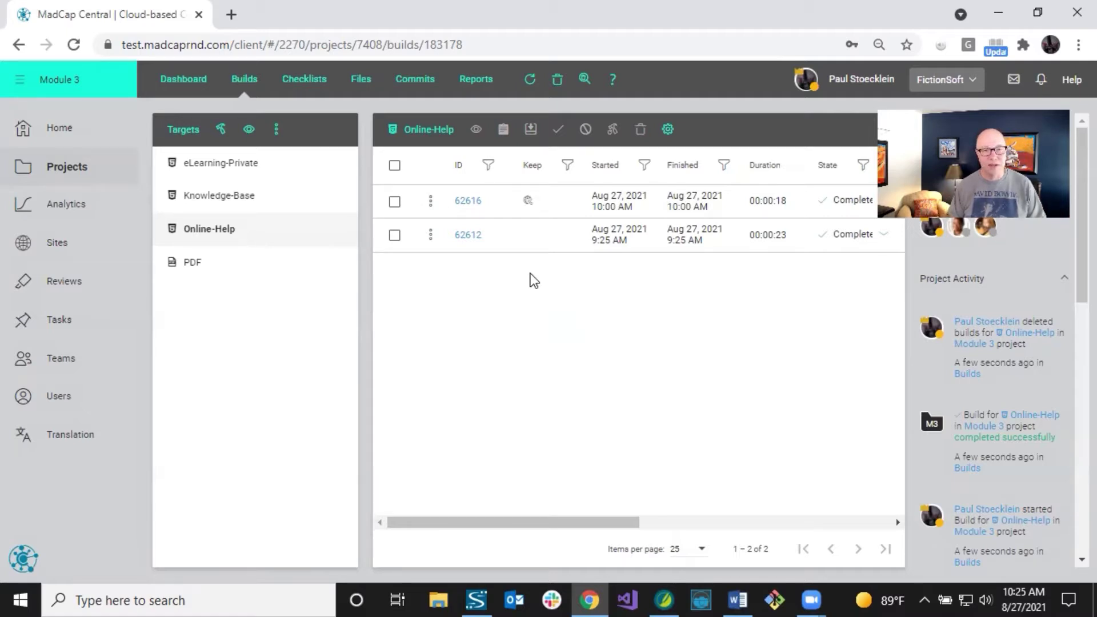
Start a new build of the Online-Help target and check its progress in the builds list.
click(222, 132)
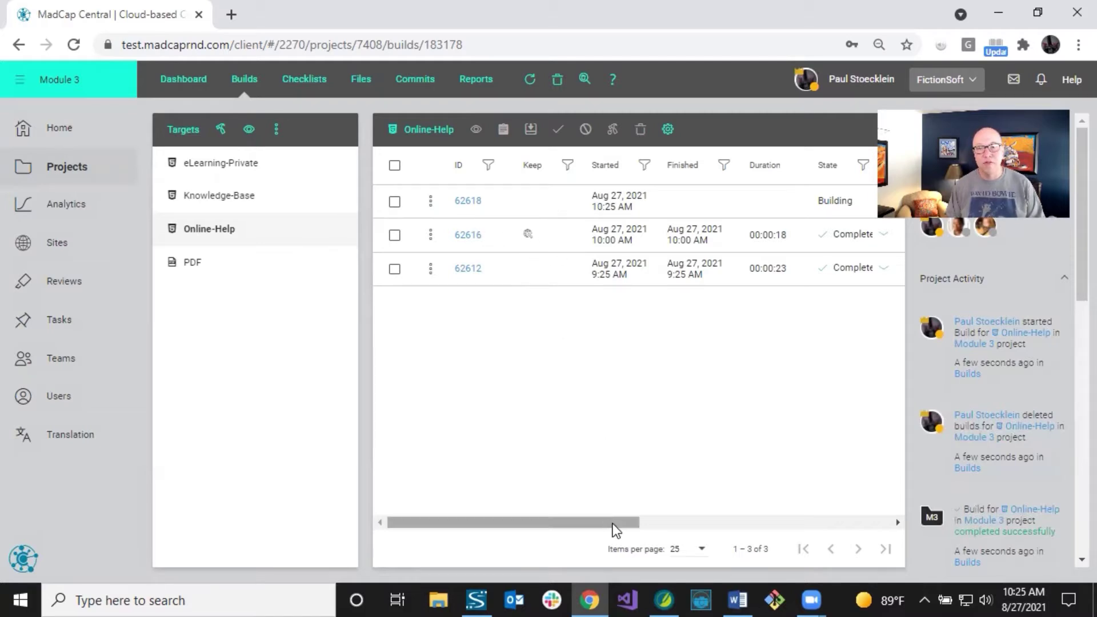
drag(612, 524, 737, 522)
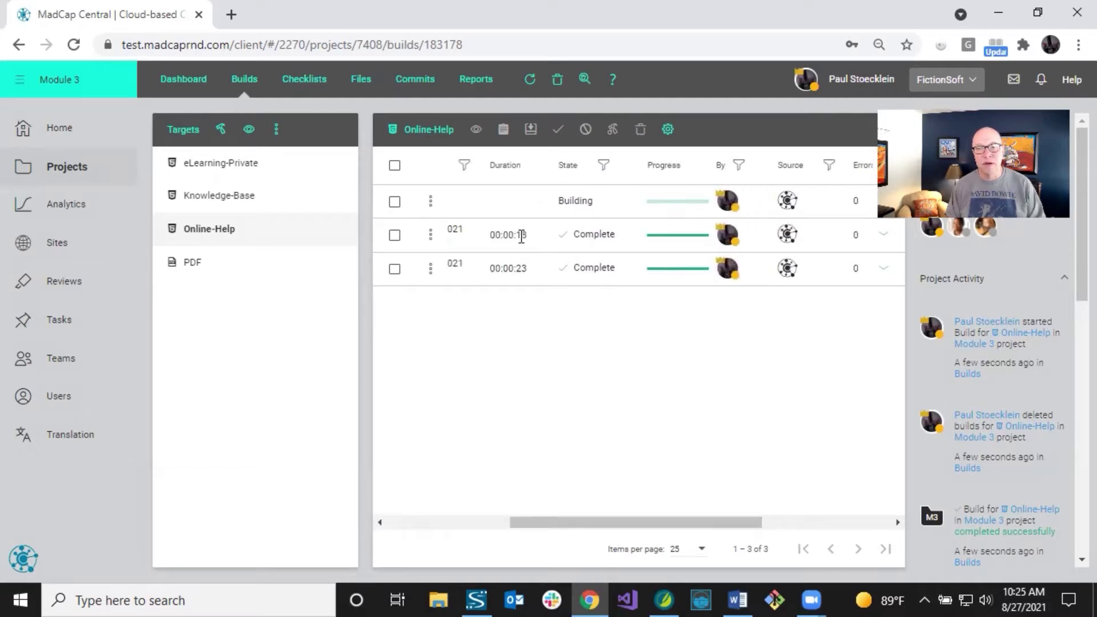
drag(727, 518, 530, 506)
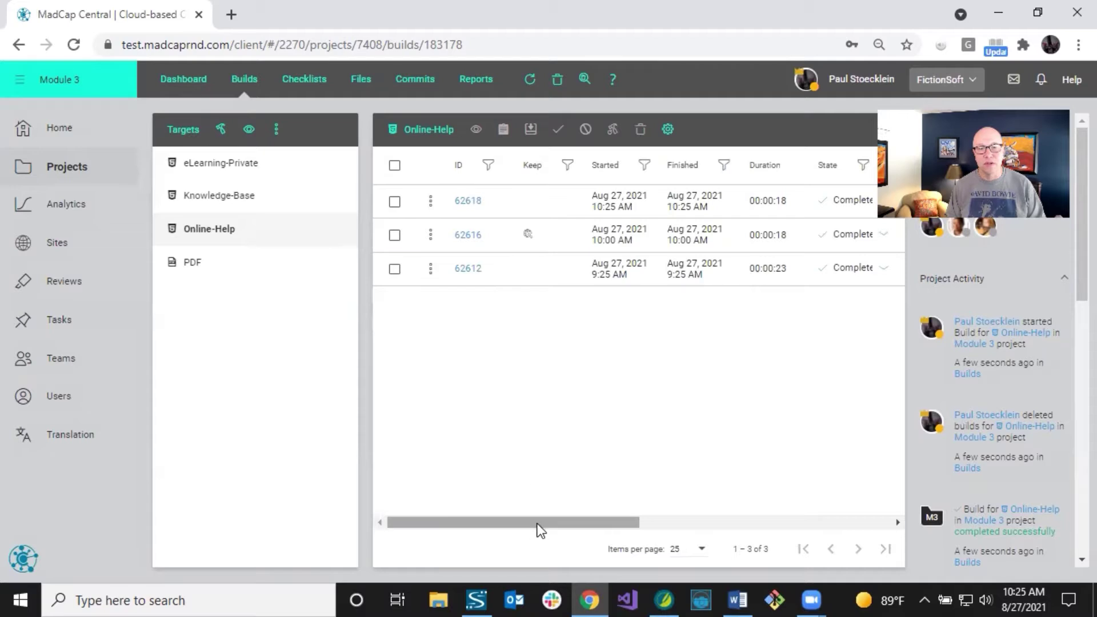
drag(537, 523, 475, 514)
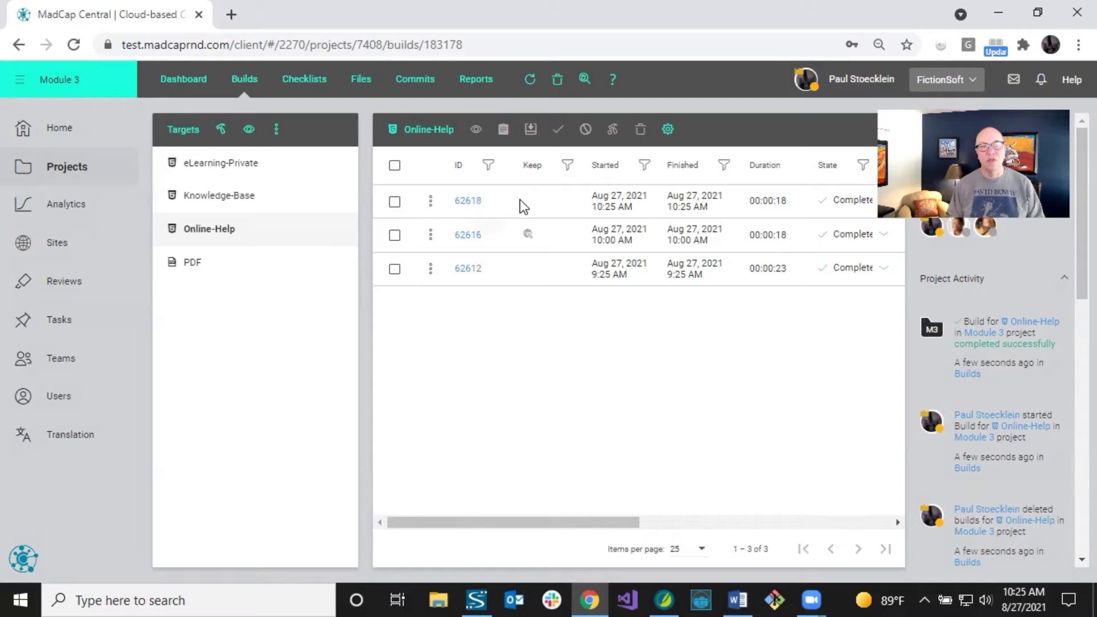
mouse_move(530, 238)
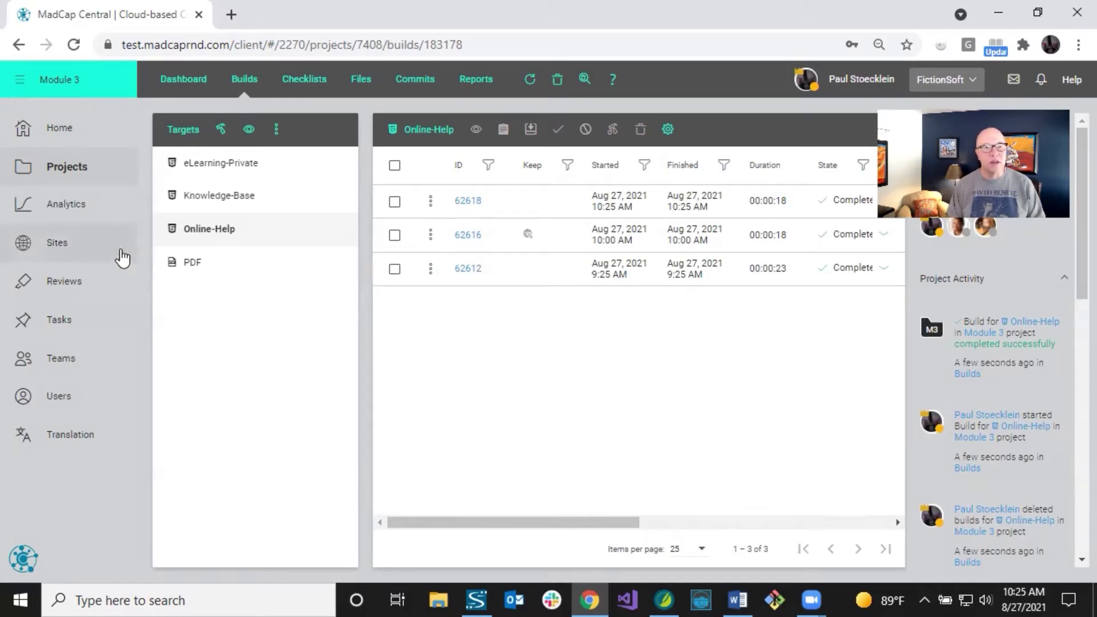
Switch the Mod3 - Online Help site to build 62618 - 08/27/21 10:25 AM and save the site settings.
click(67, 245)
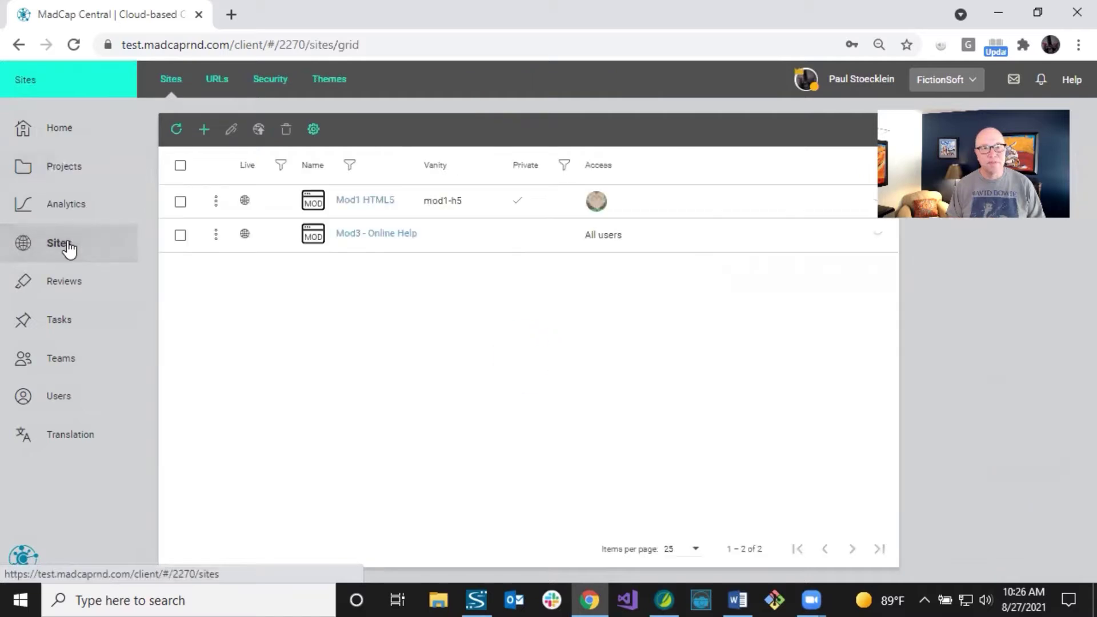
click(349, 233)
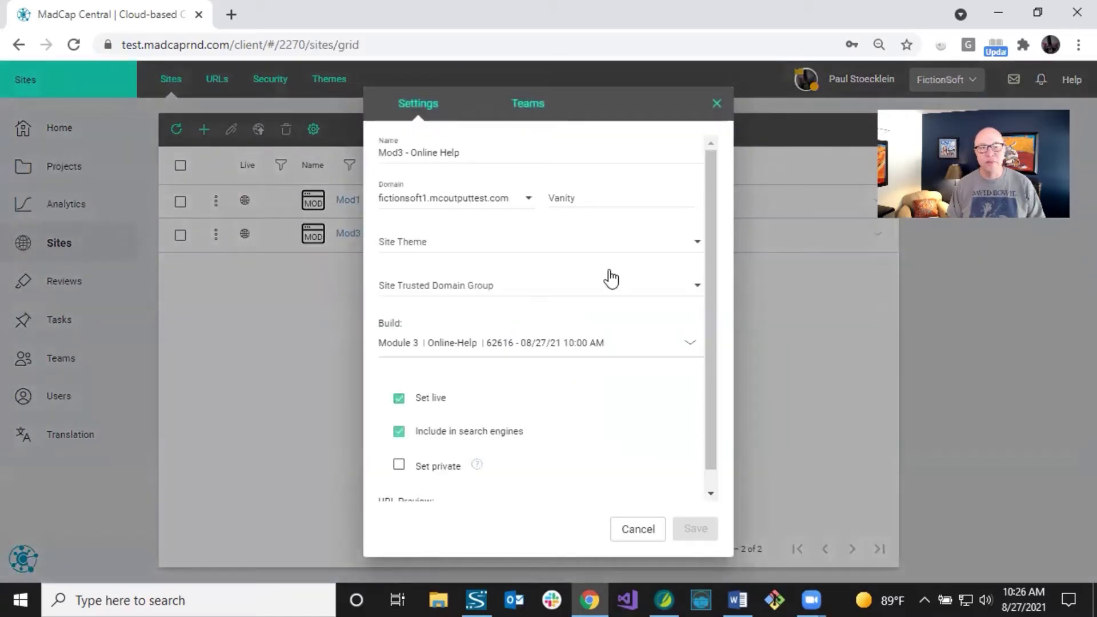
click(691, 342)
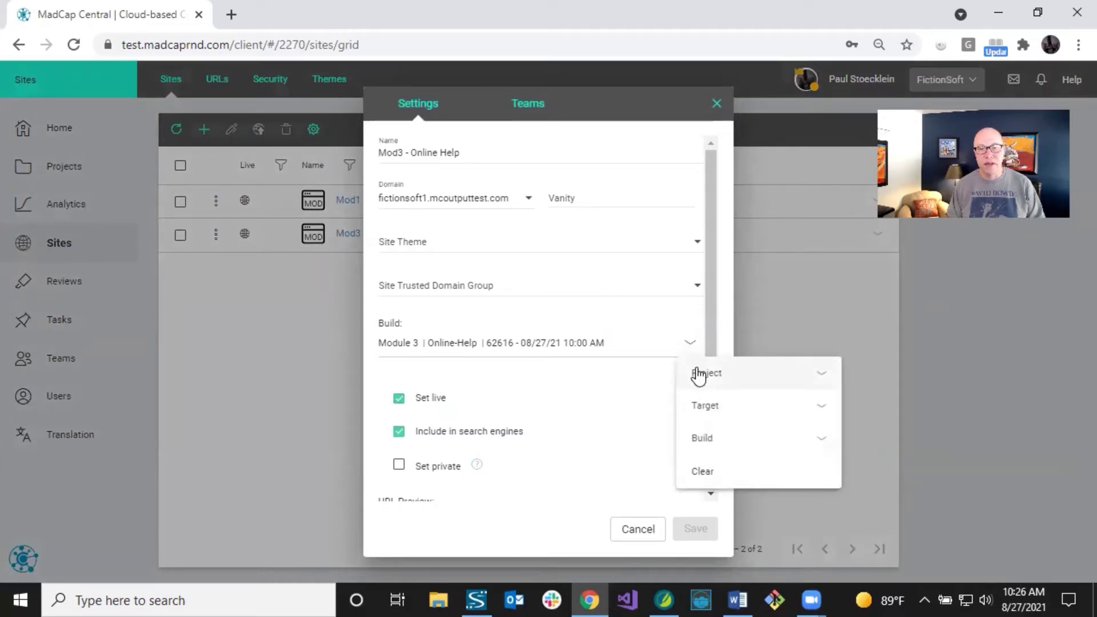
click(734, 380)
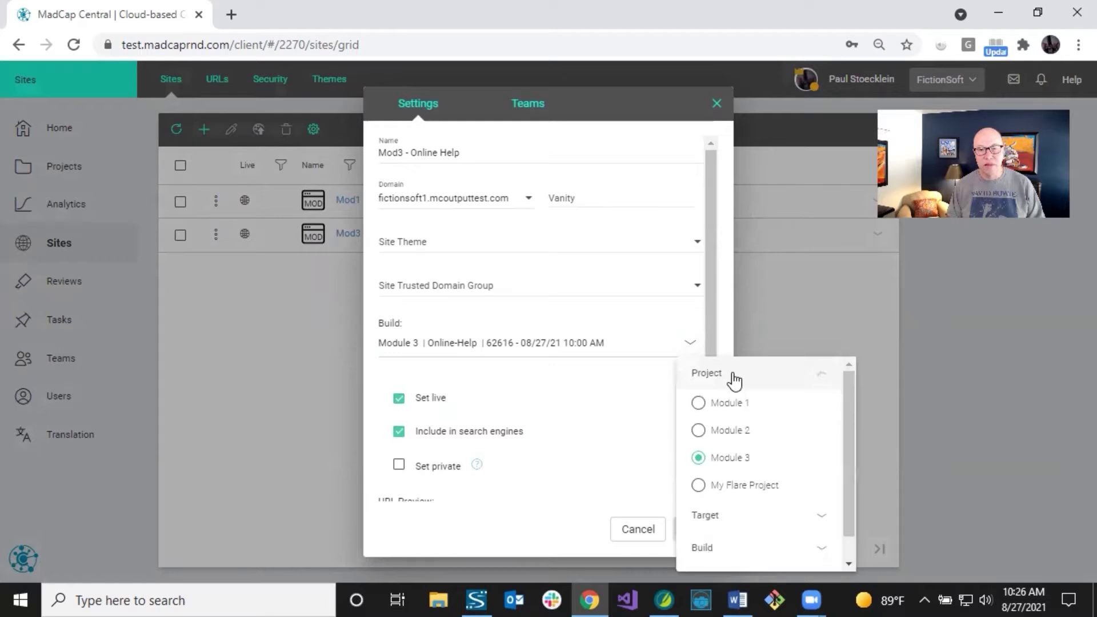
click(814, 373)
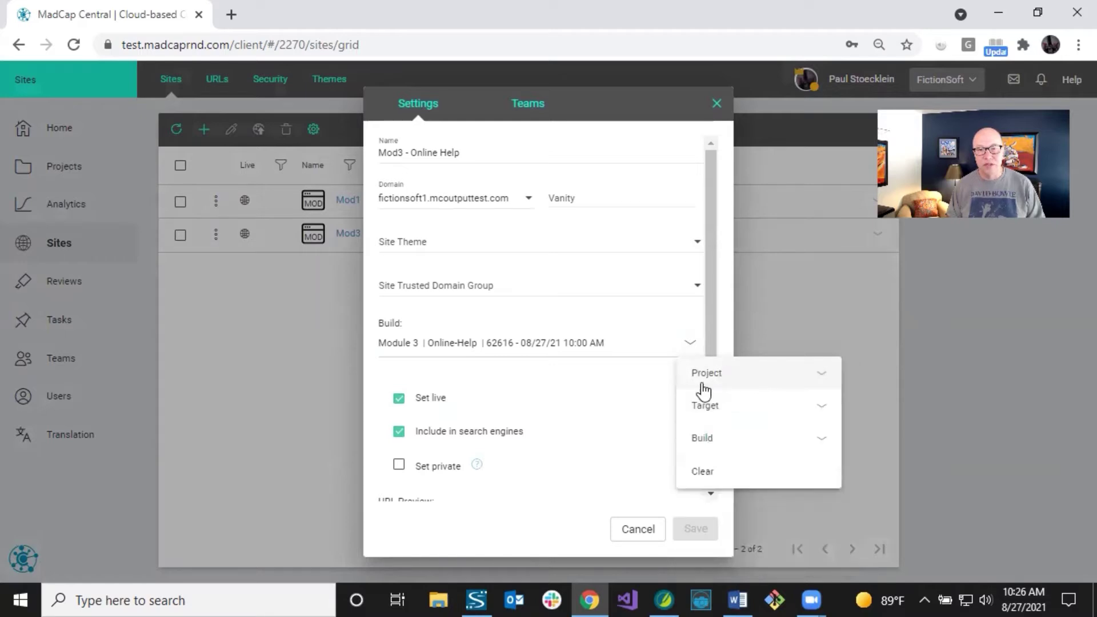
click(710, 441)
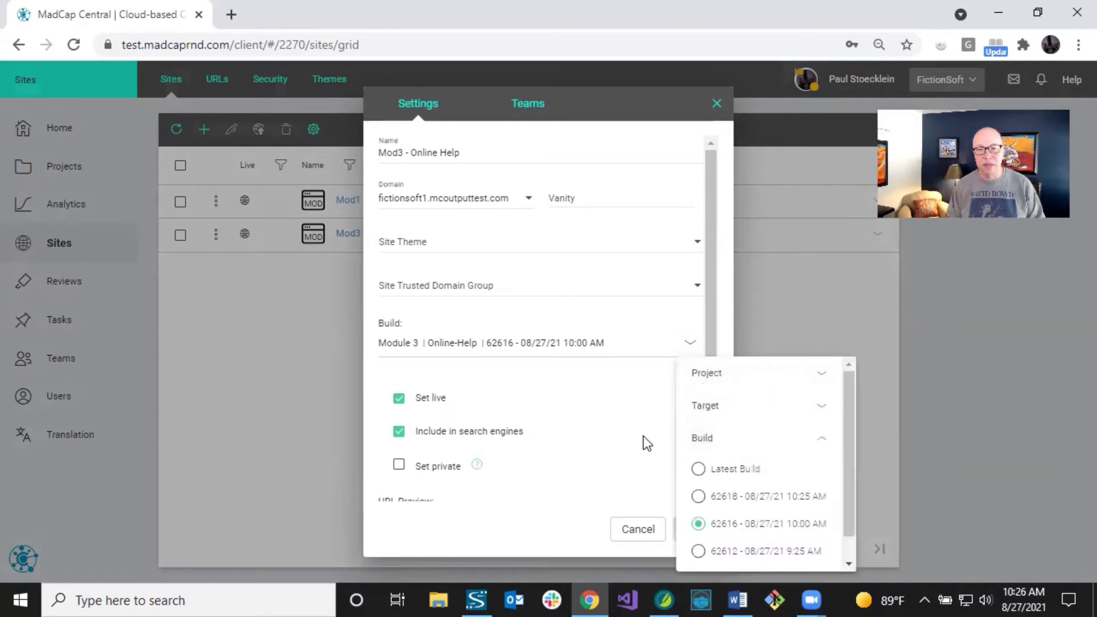
click(699, 496)
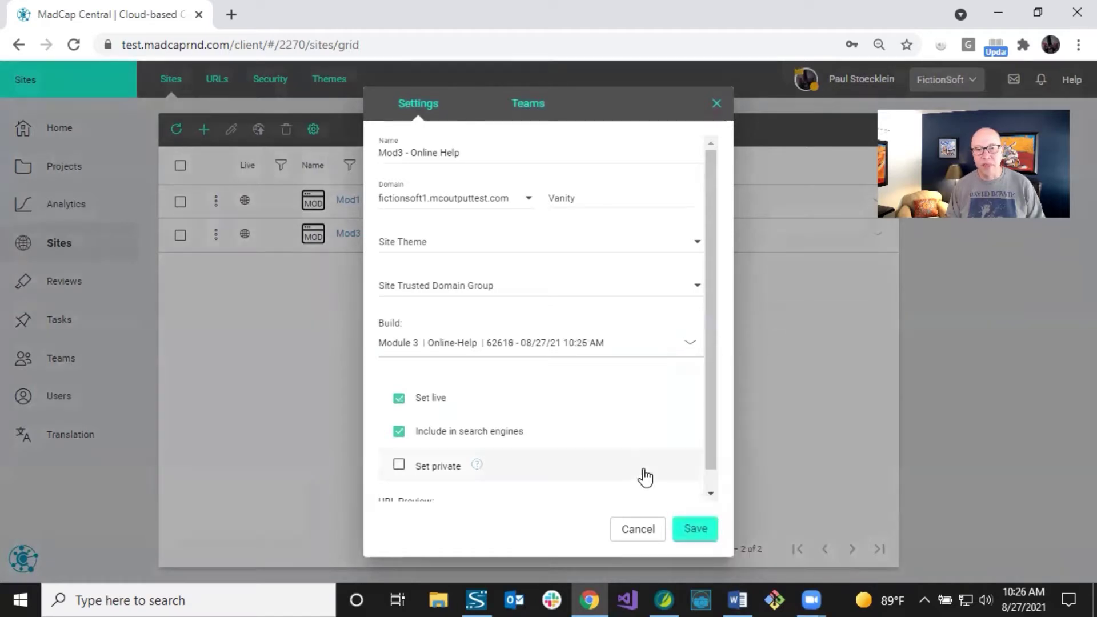
click(689, 527)
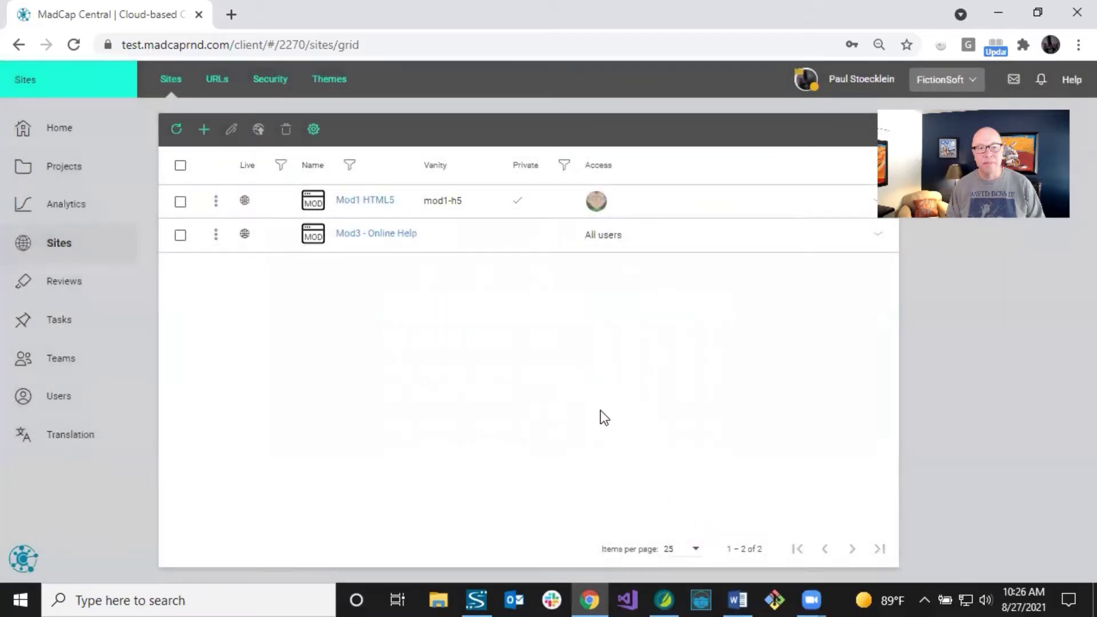
Check the site's linked build, inspect build 62618's details in the Online-Help builds, and follow its link back to the site.
click(462, 234)
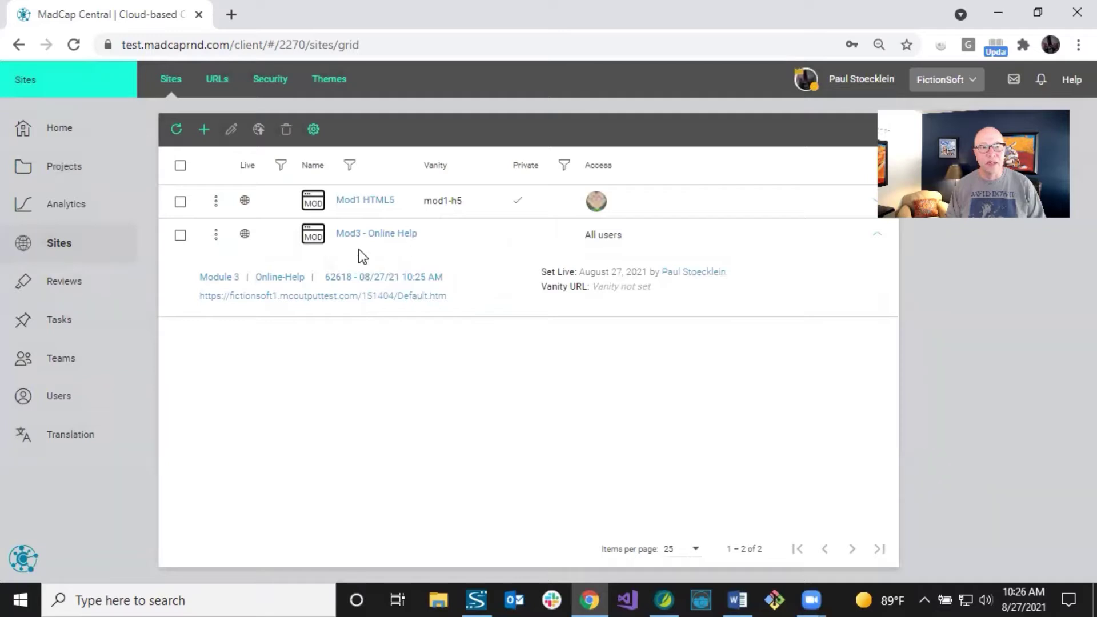
click(279, 278)
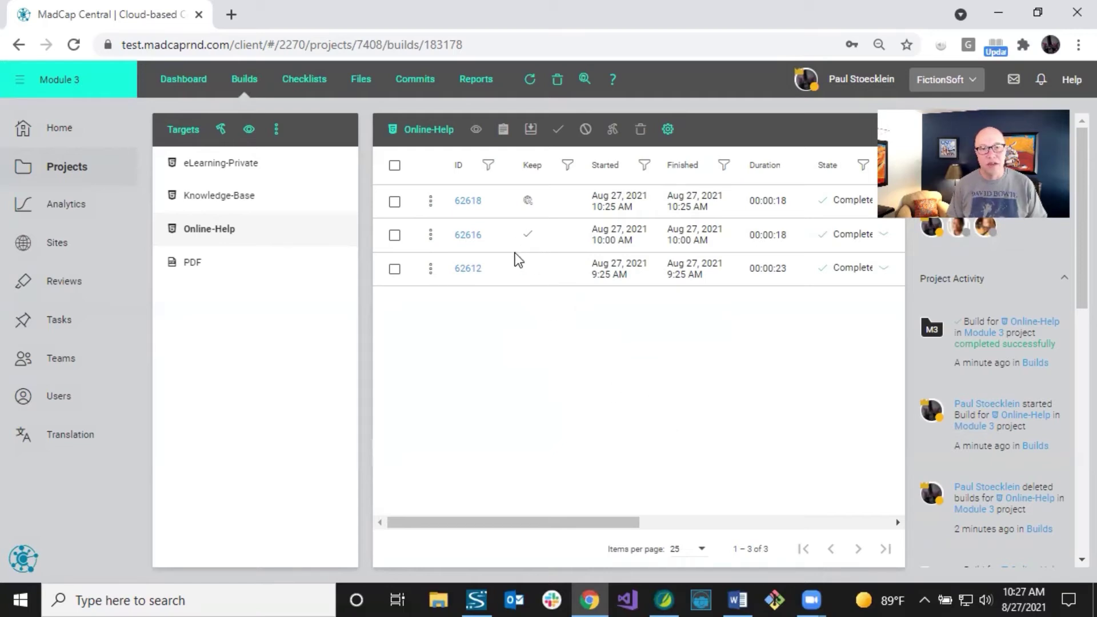
click(558, 207)
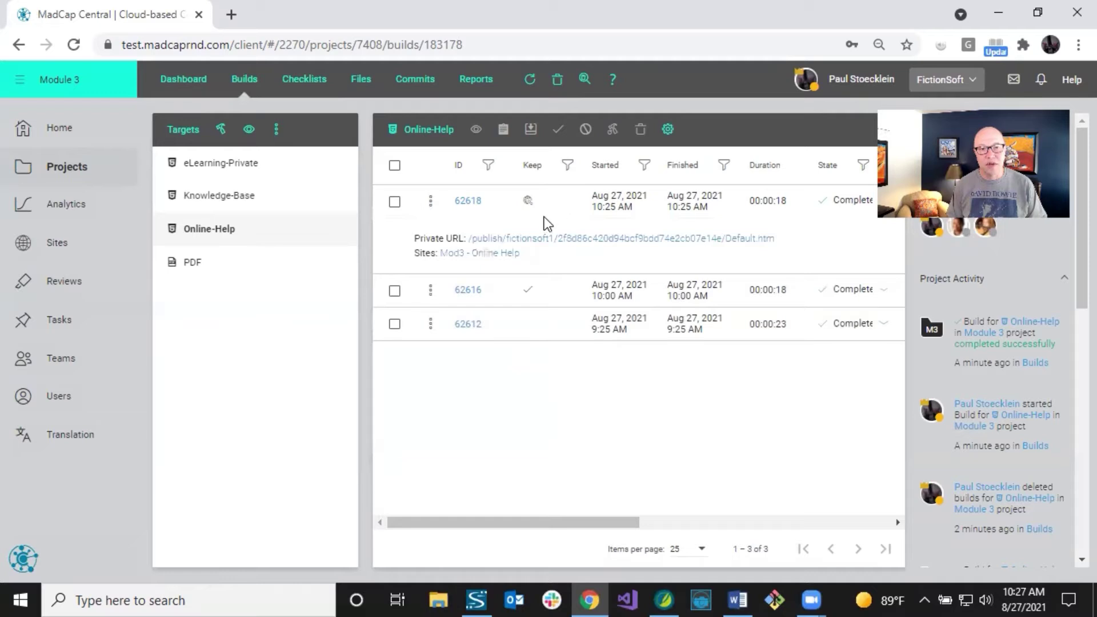
click(479, 266)
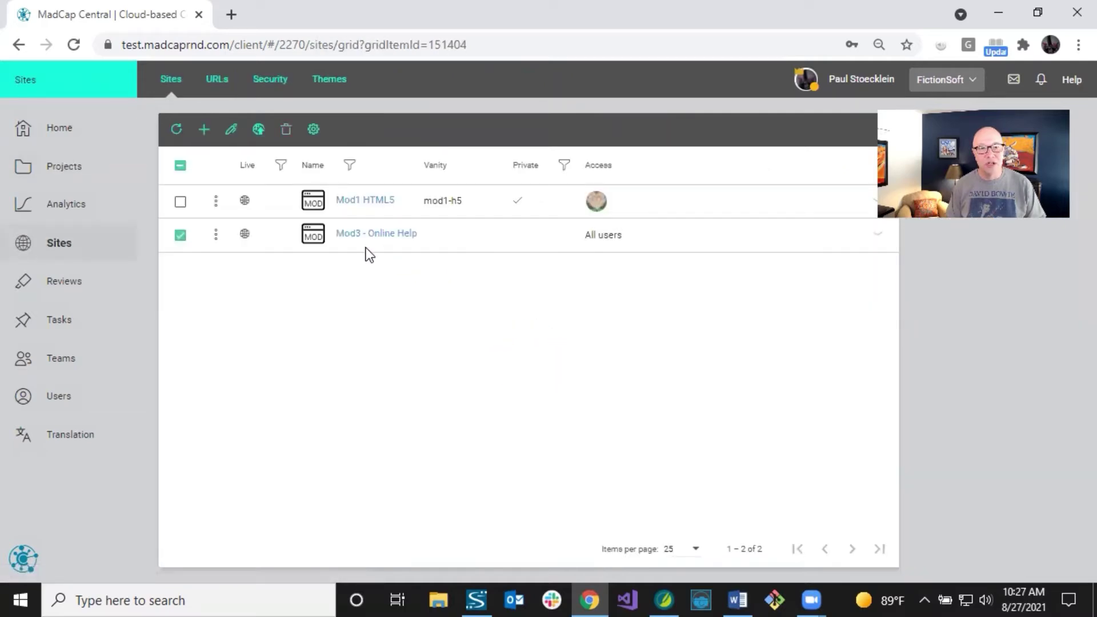
View the builds selectable for the Mod3 - Online Help site, then close its settings without saving.
click(359, 234)
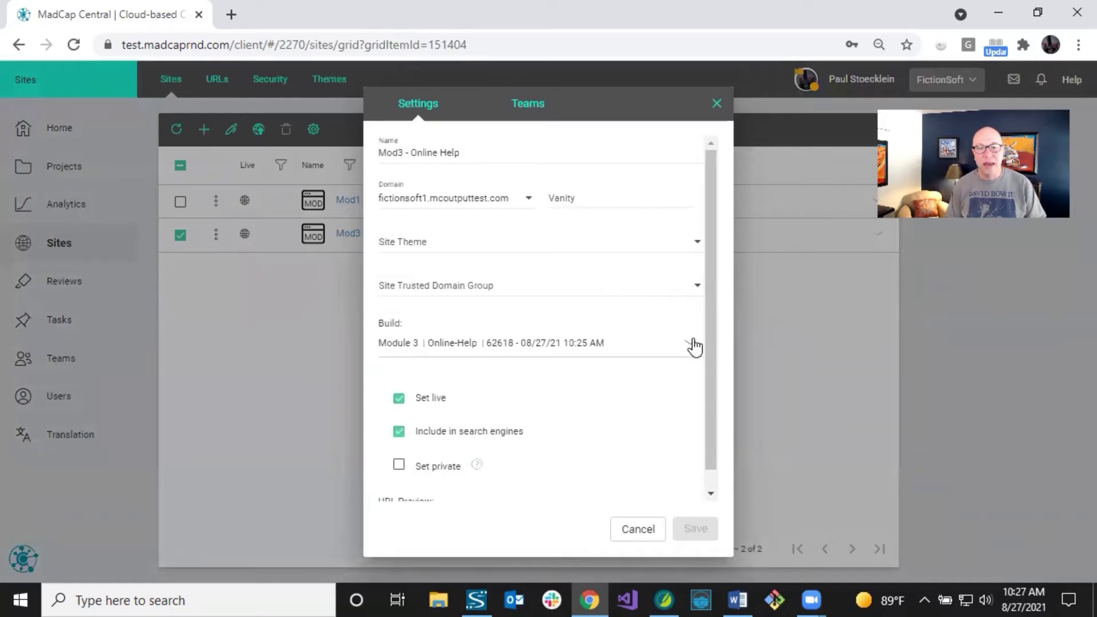
click(690, 343)
click(705, 440)
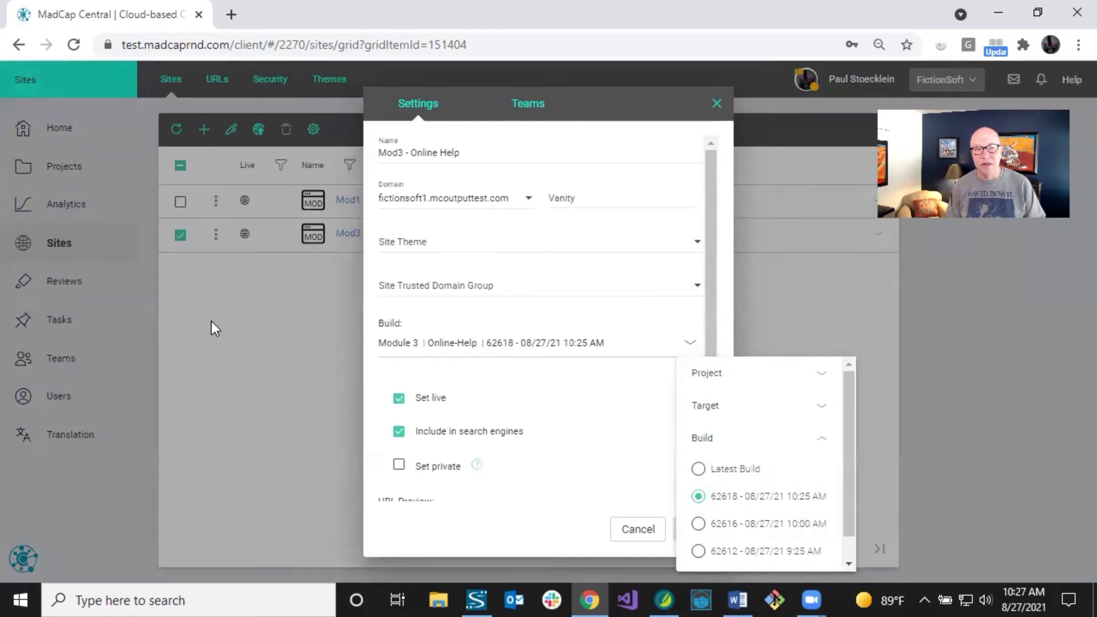
click(240, 316)
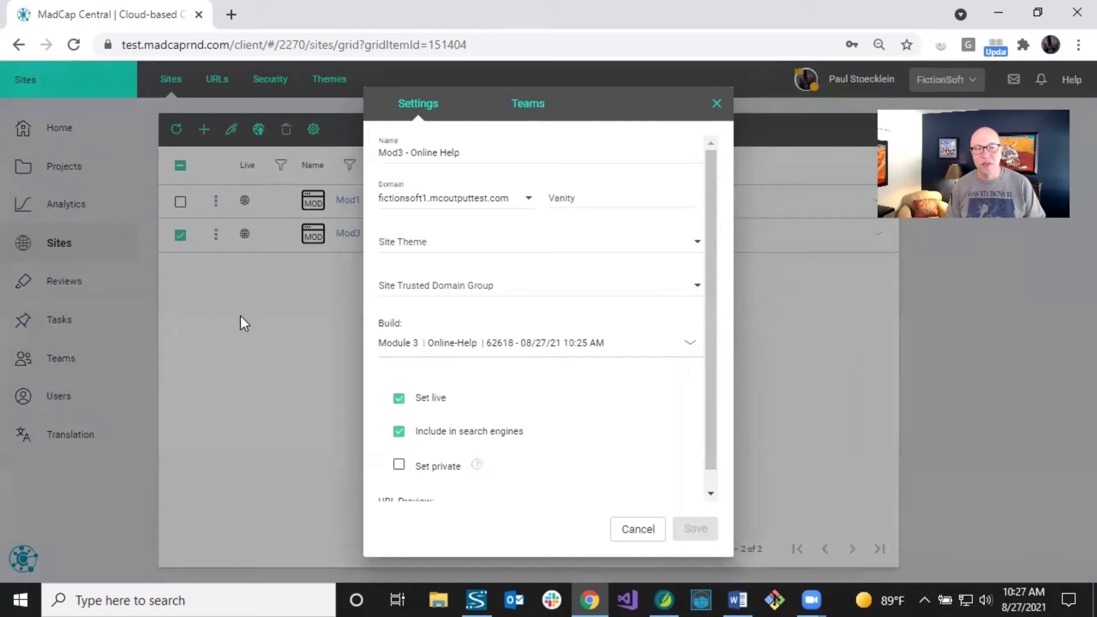
click(718, 107)
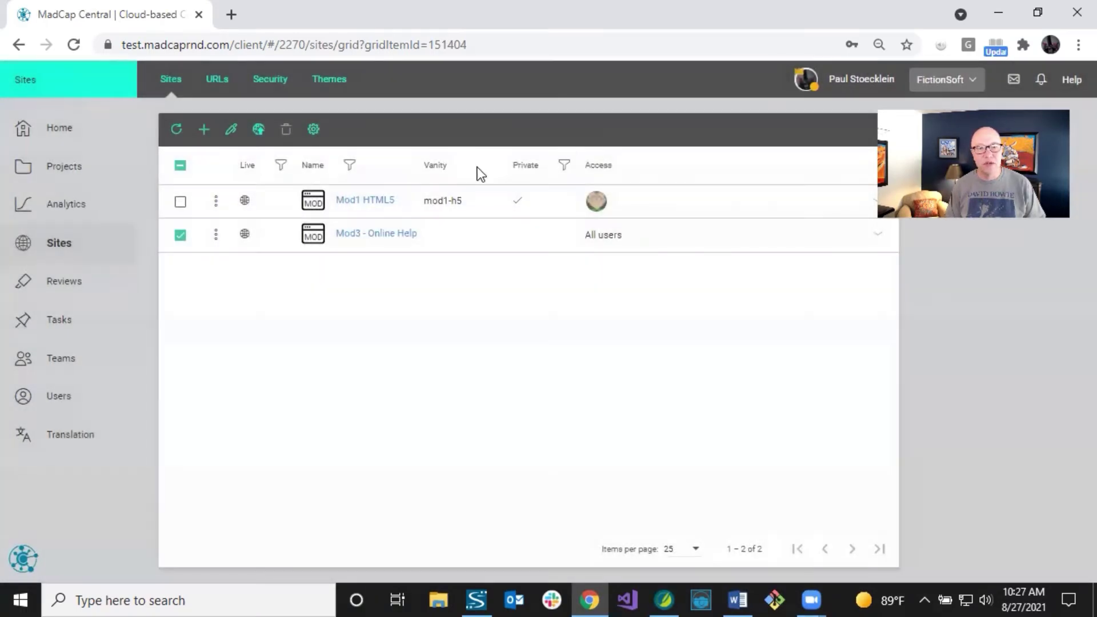
Go from the Mod3 - Online Help site's details to the Online-Help builds and expand build 62616's details.
click(439, 234)
click(283, 279)
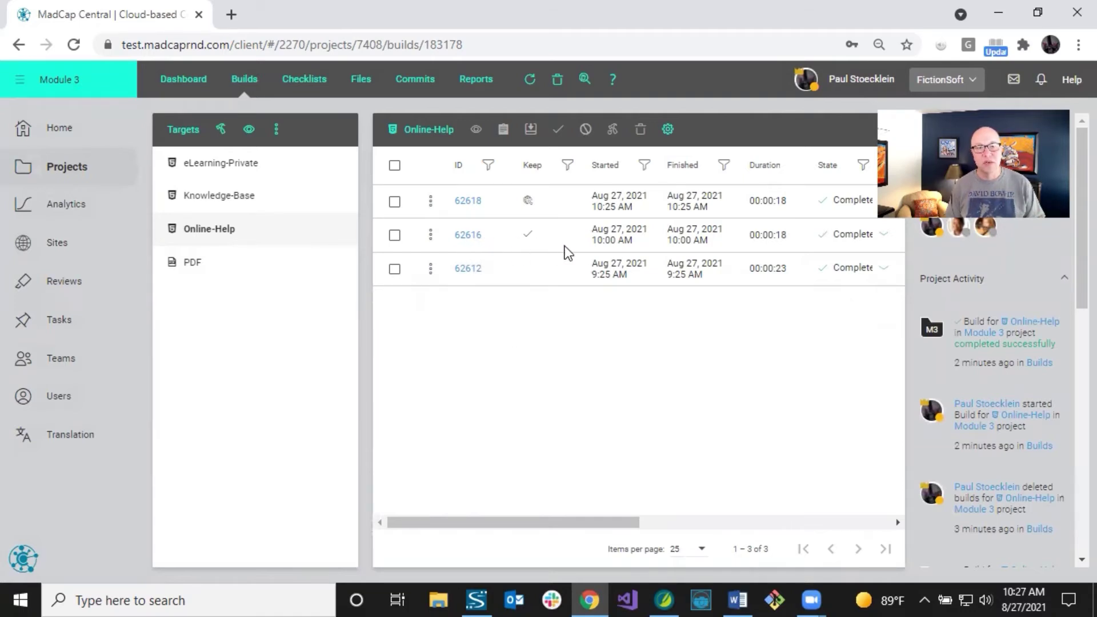
click(551, 234)
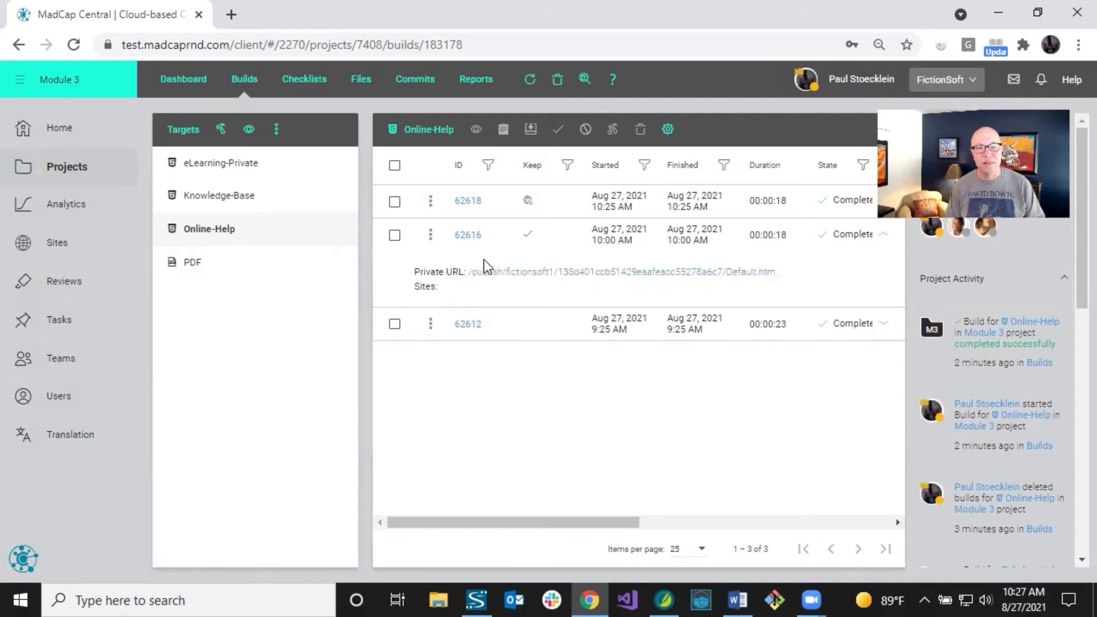
Switch the Mod3 - Online Help site back to build 62616 - 08/27/21 10:00 AM and save.
click(499, 256)
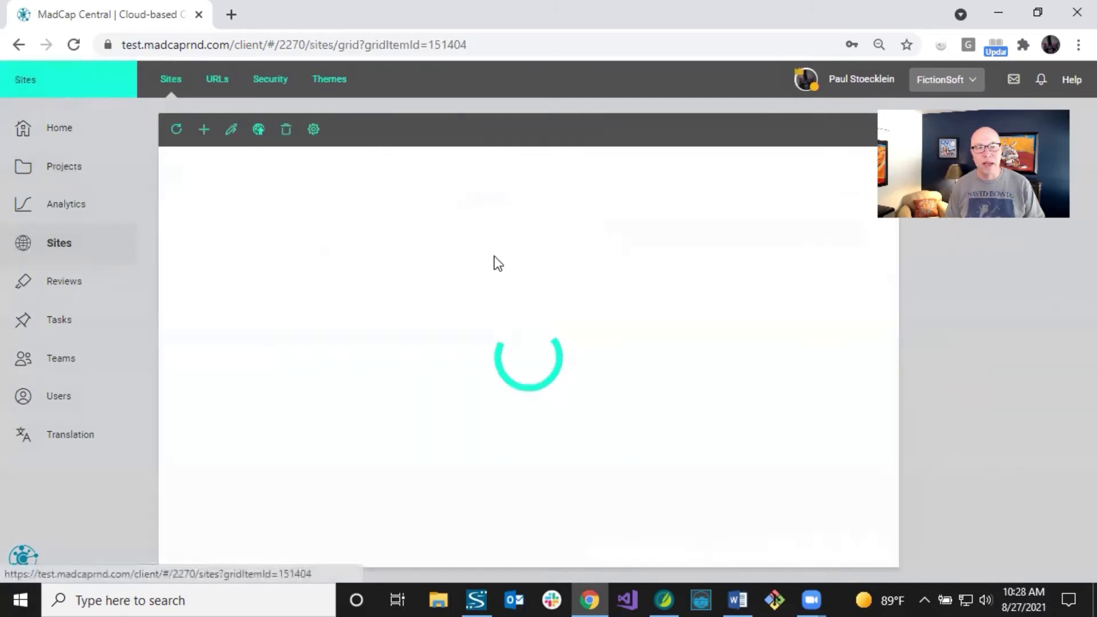
click(392, 233)
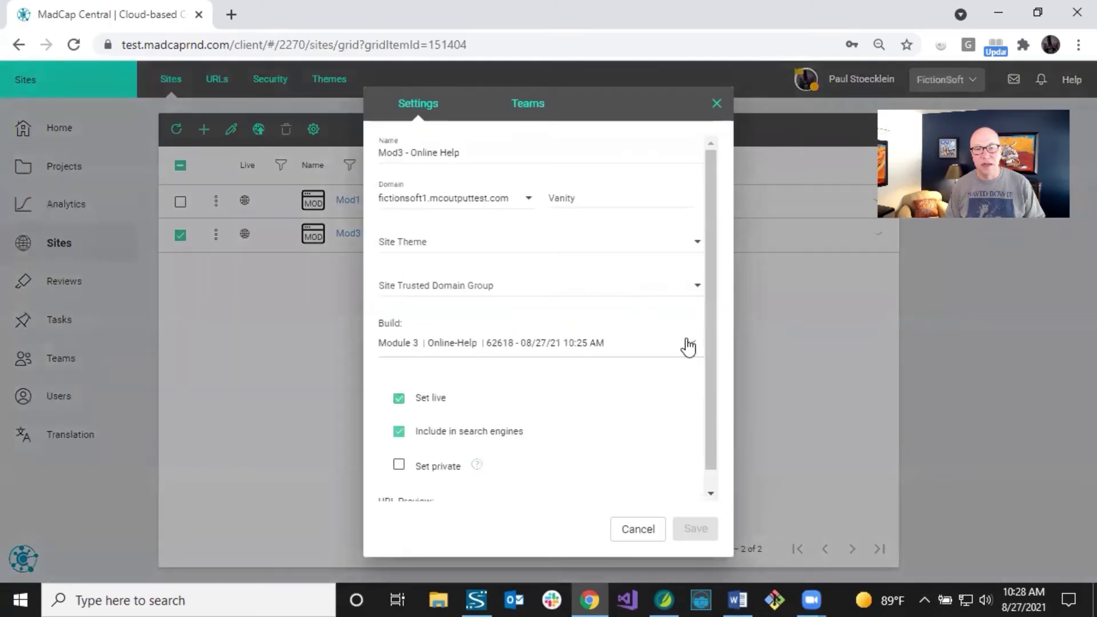
click(689, 343)
click(699, 442)
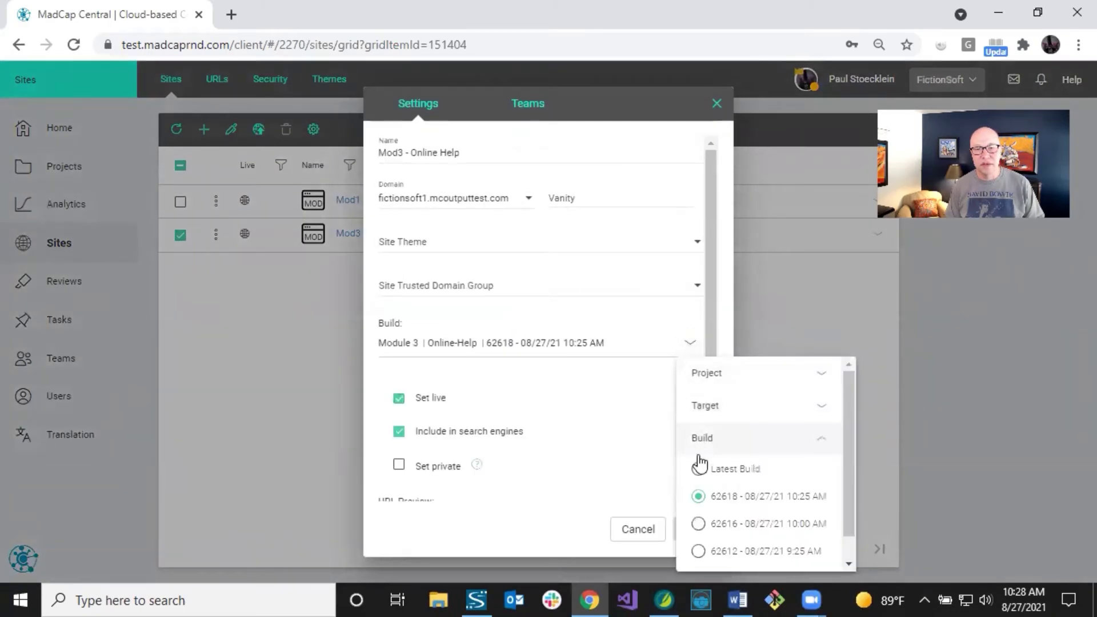
click(708, 524)
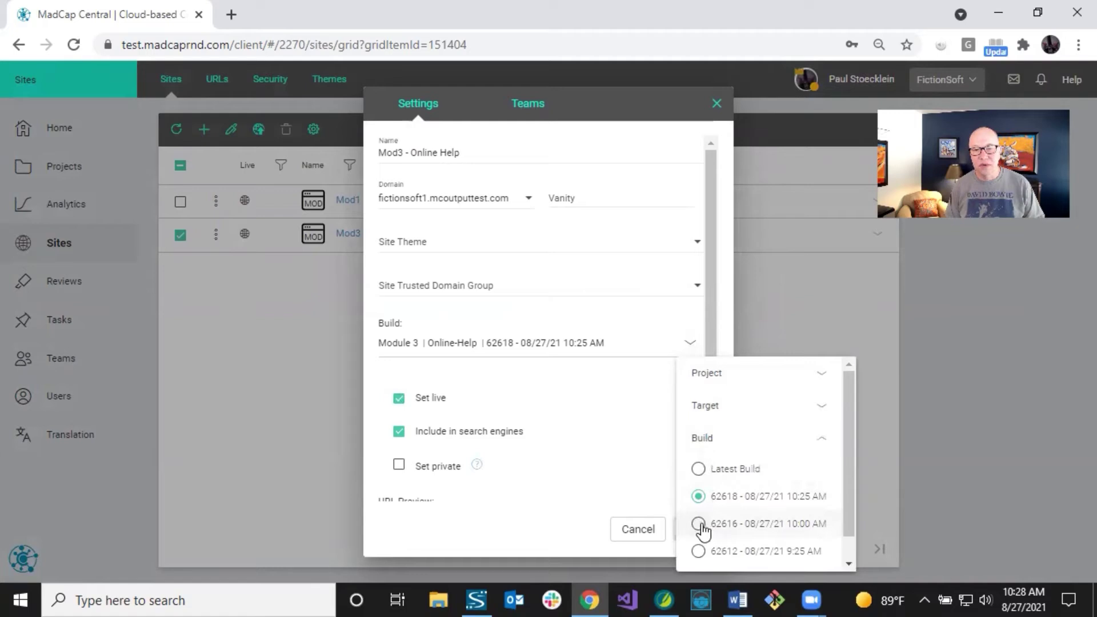
click(689, 537)
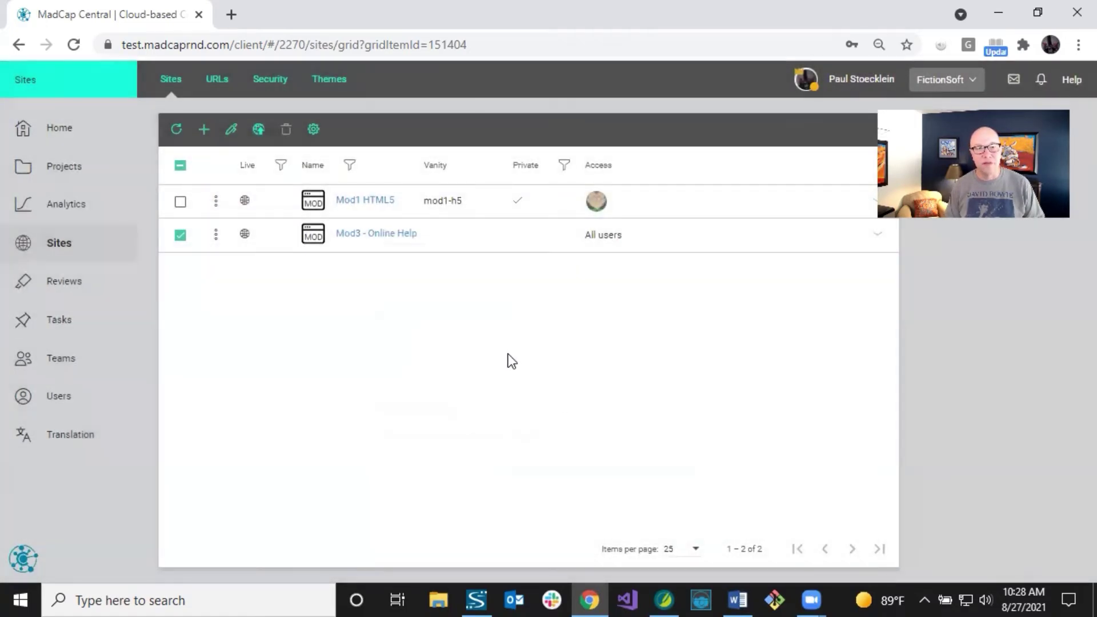
Check the site's linked build, review the Keep status in the Online-Help builds, and briefly select and deselect build 62612.
click(457, 238)
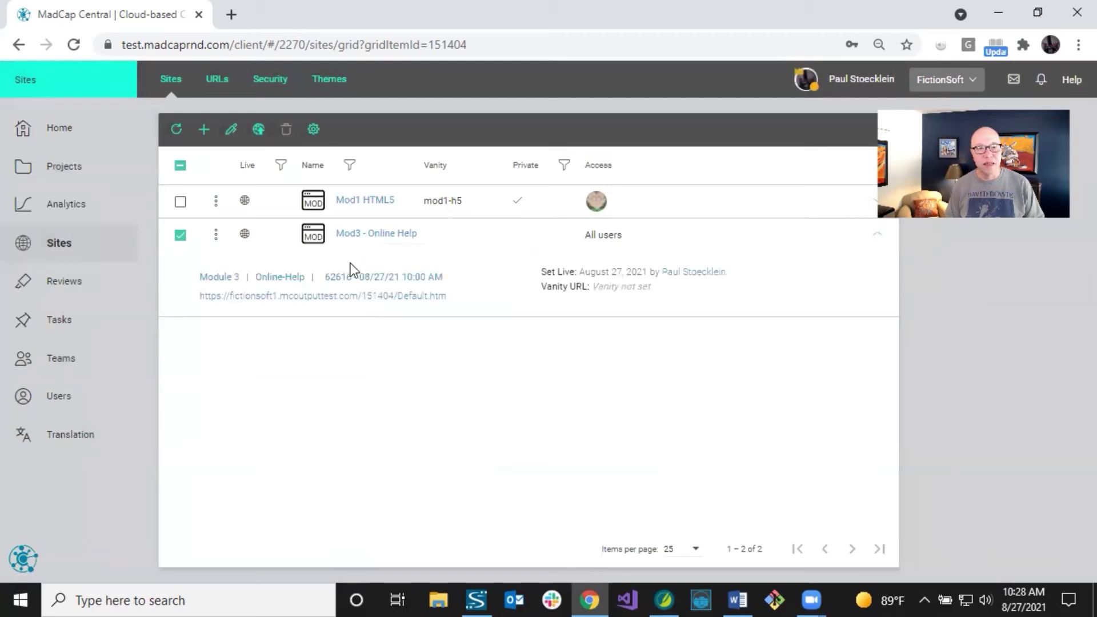
click(275, 286)
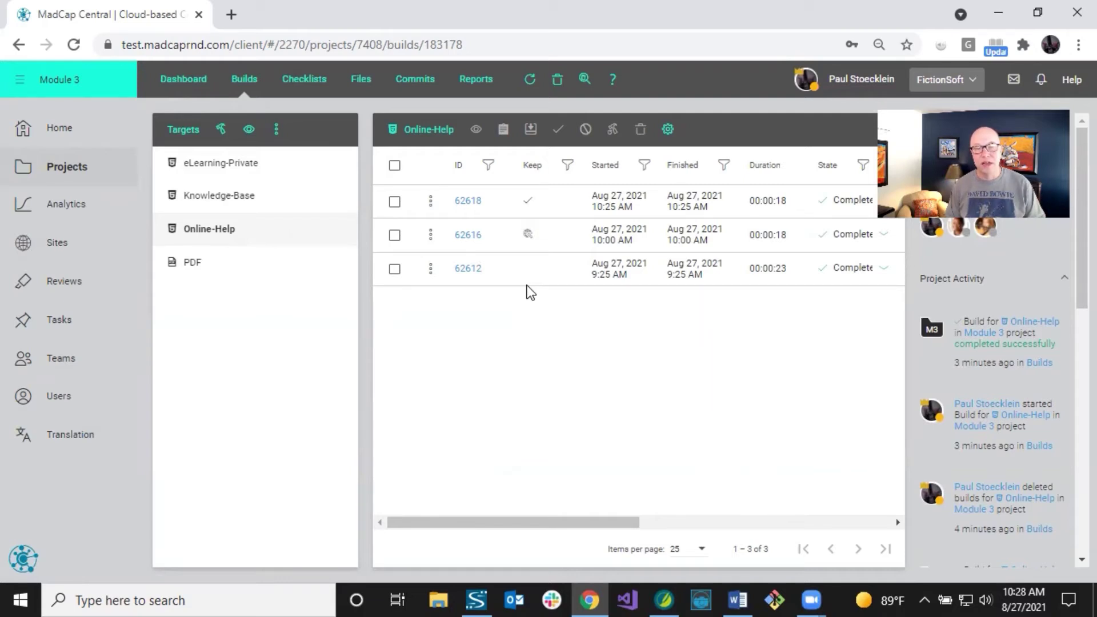
click(394, 270)
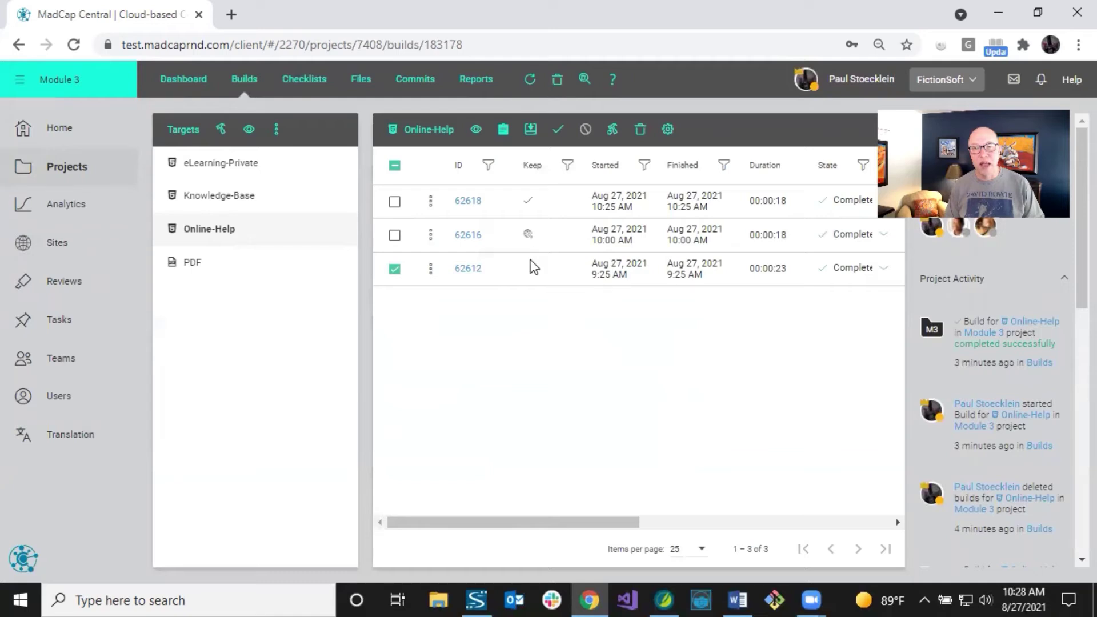
click(399, 271)
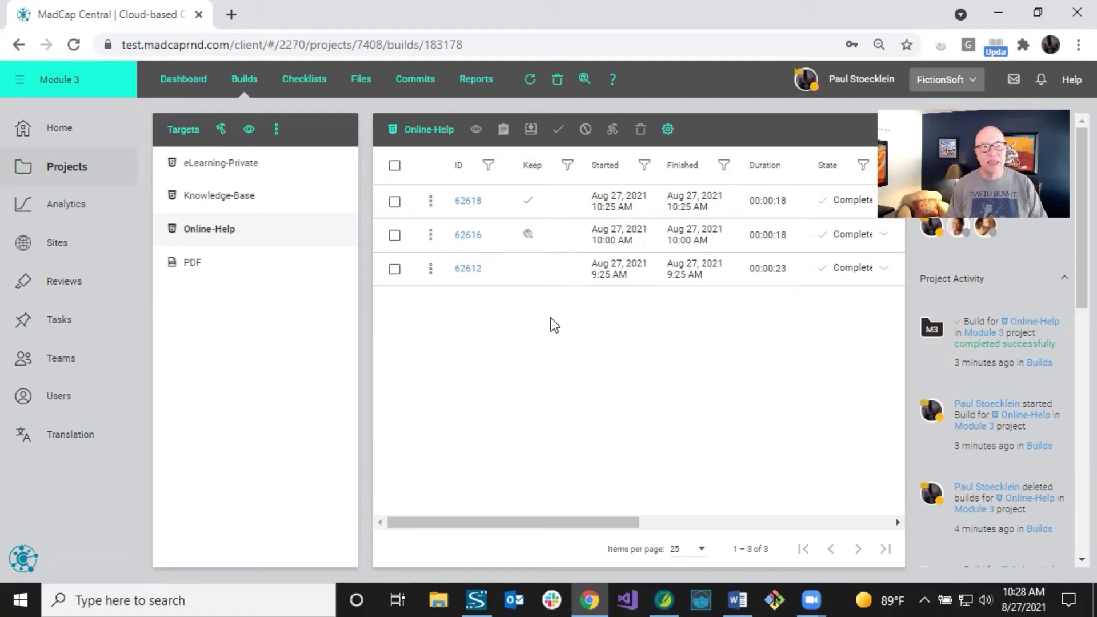
Start a new build of the Online-Help target.
click(220, 131)
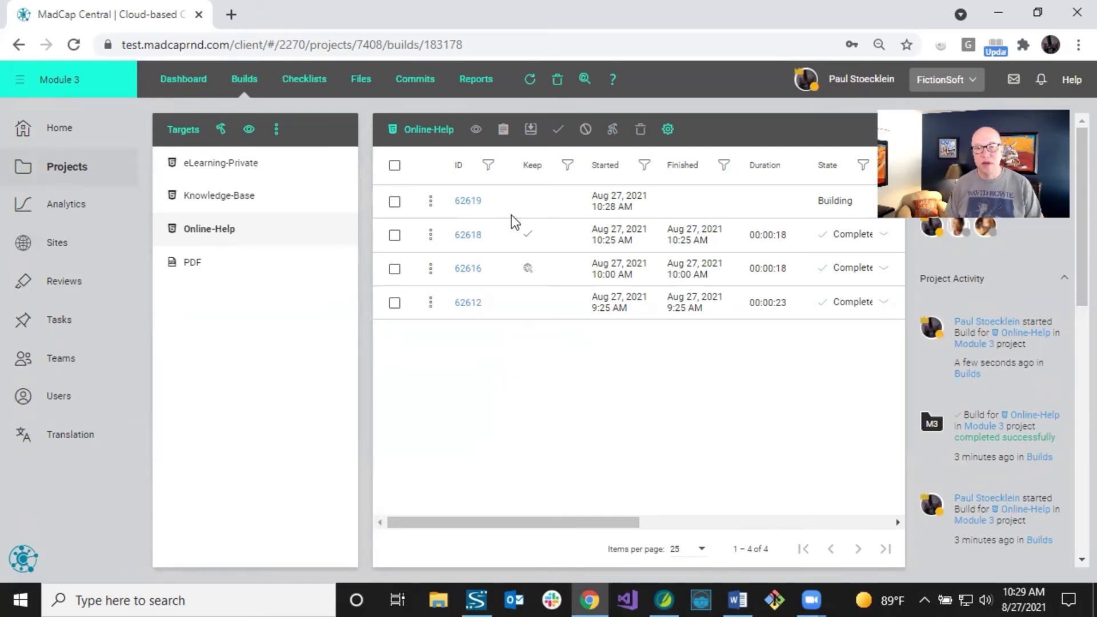
Remove the Keep setting from Online-Help build 62618 and delete that build.
click(395, 238)
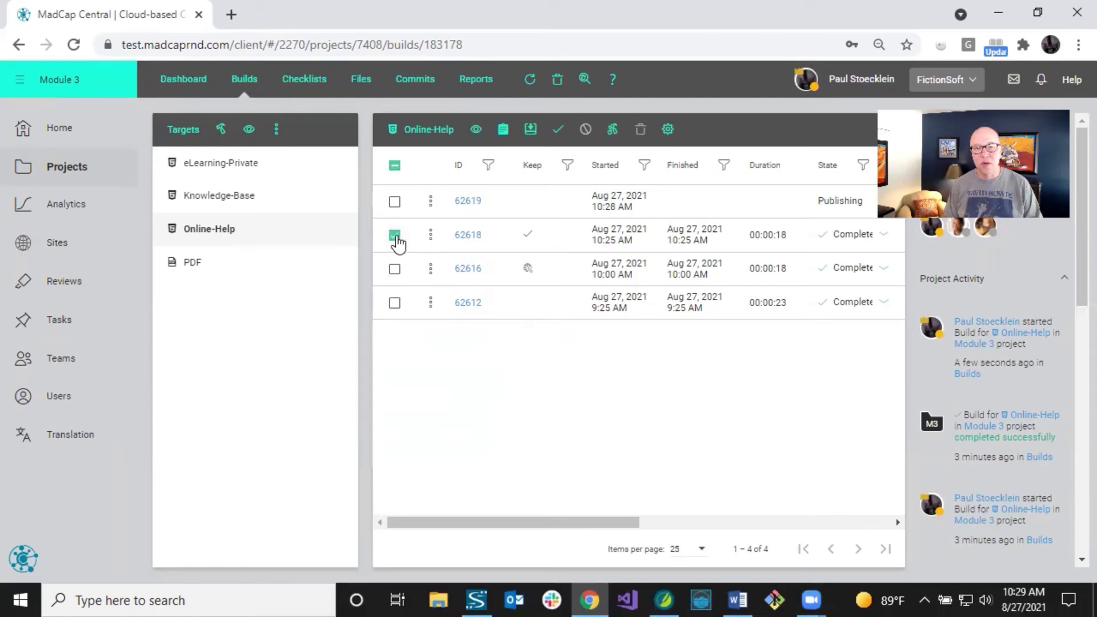
click(559, 133)
click(642, 405)
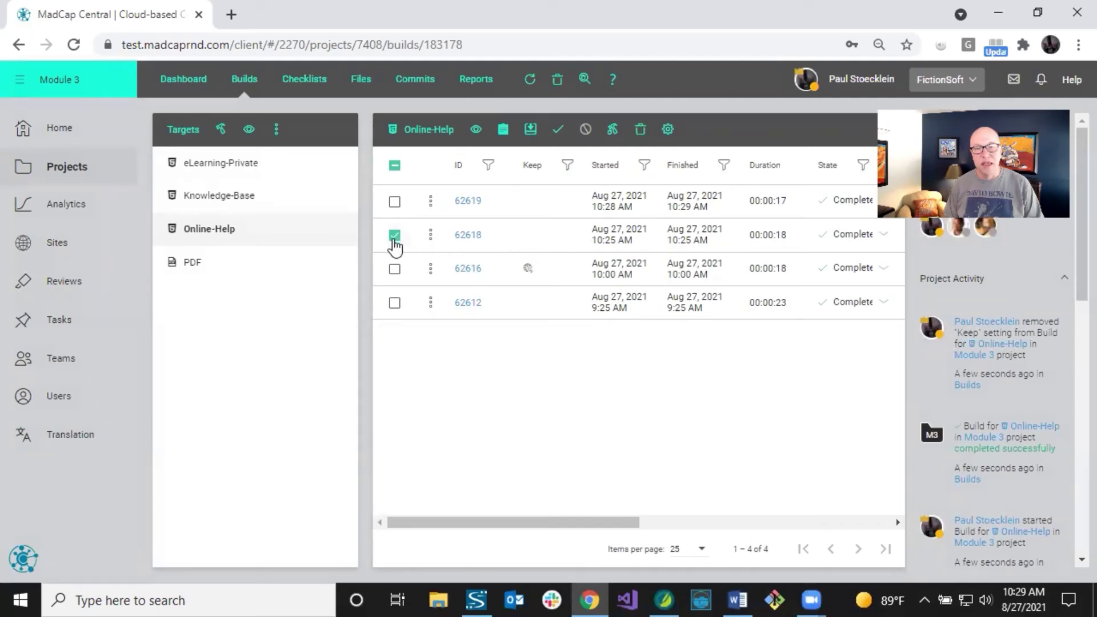
click(642, 131)
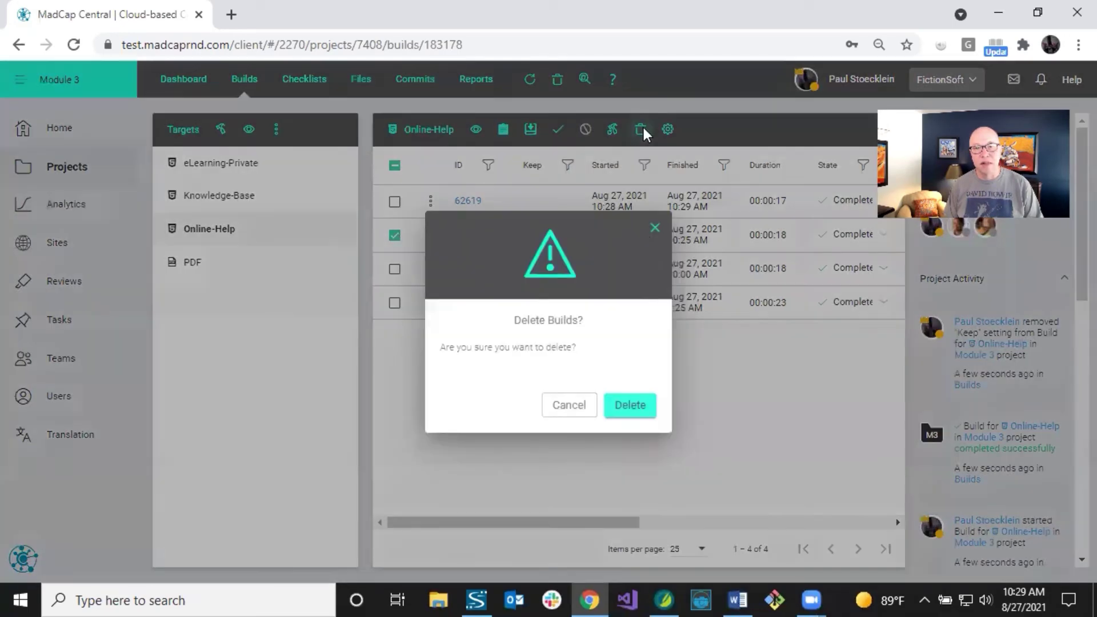
click(647, 408)
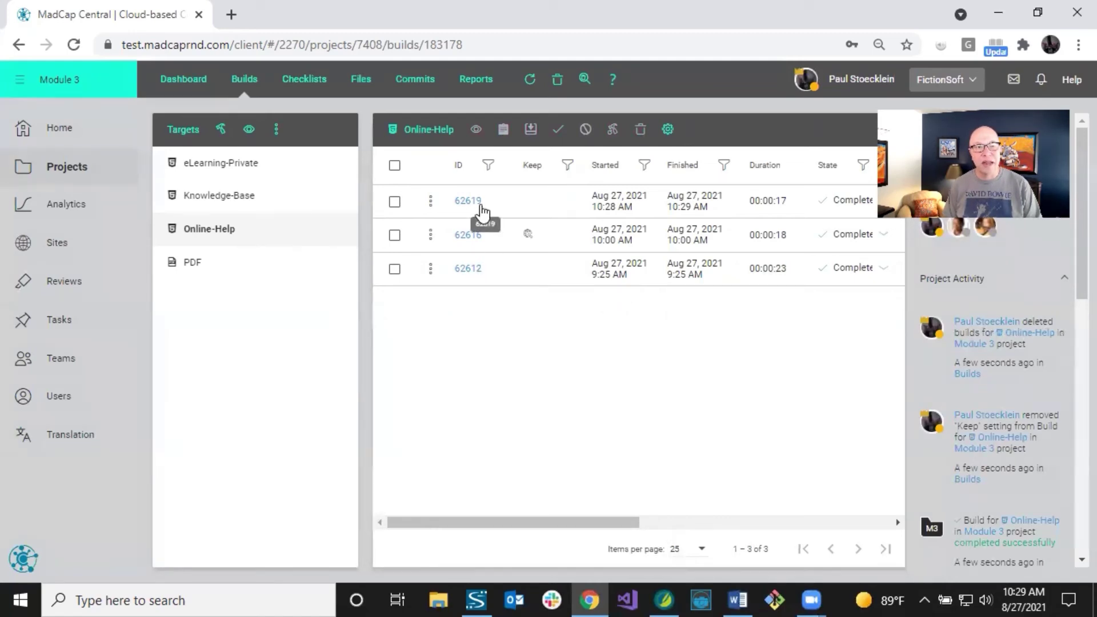
Go from build 62616's details to the Mod3 - Online Help site, switch its build to 62619 - 08/27/21 10:29 AM, and save.
click(555, 240)
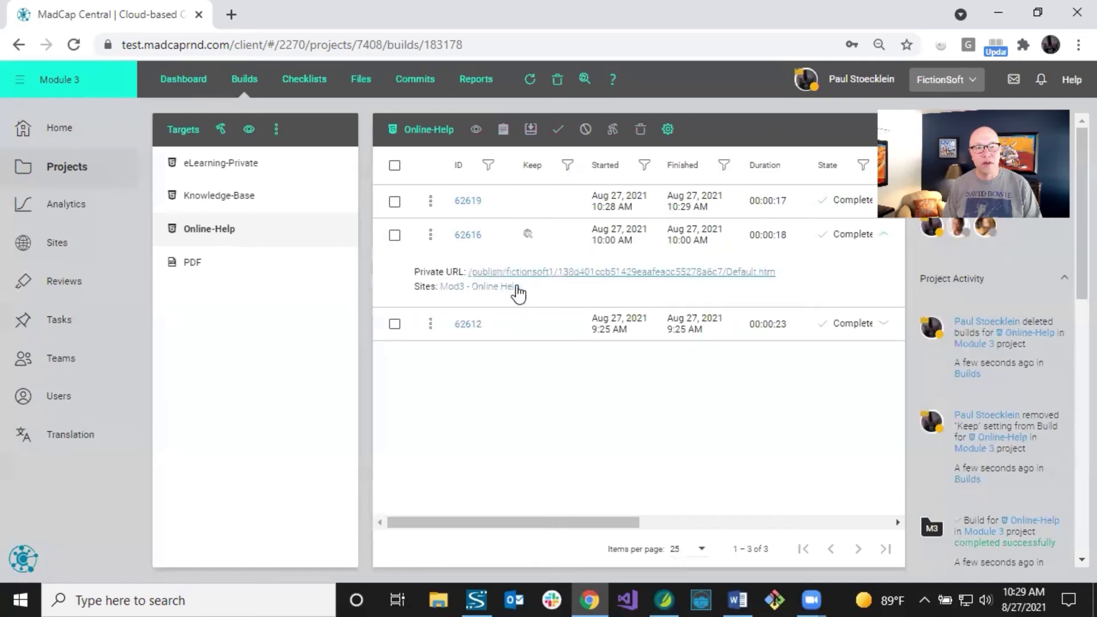
click(509, 287)
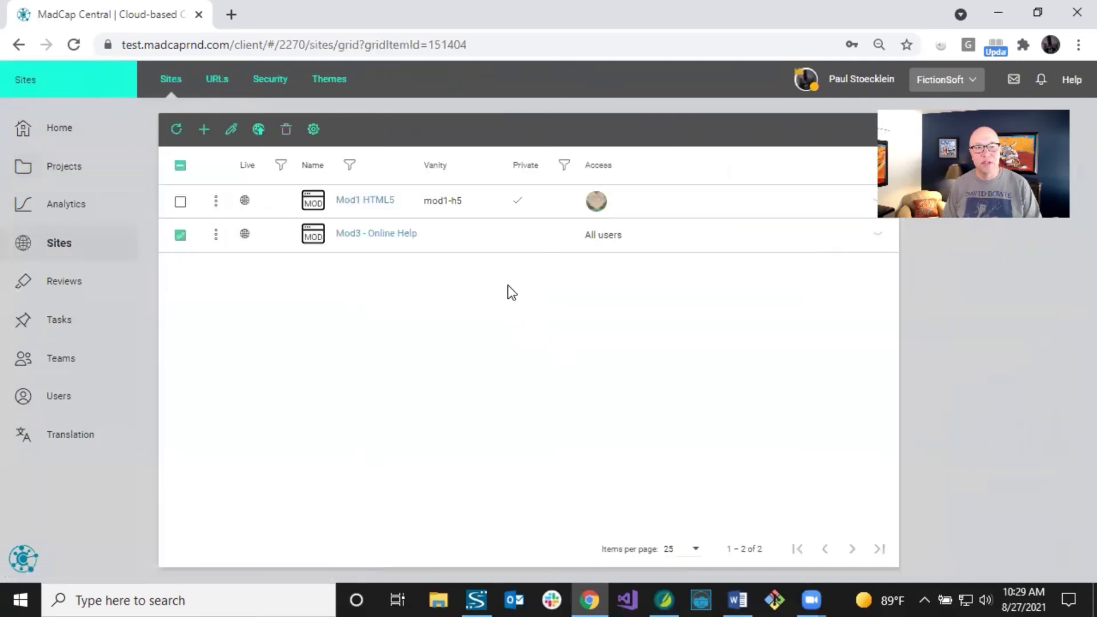
click(392, 235)
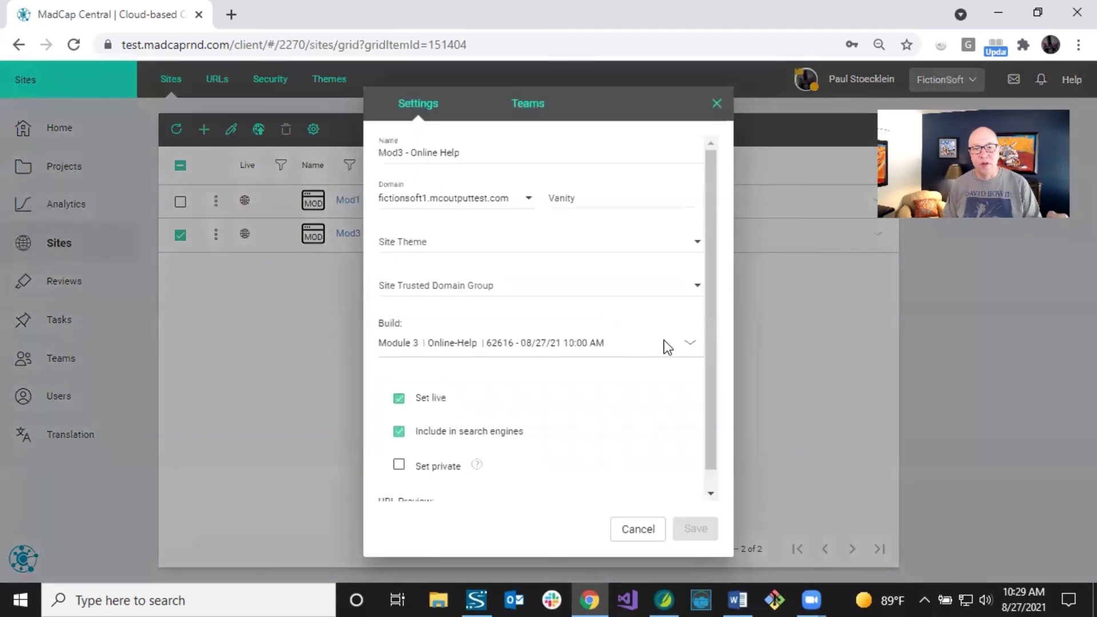
click(689, 343)
click(700, 438)
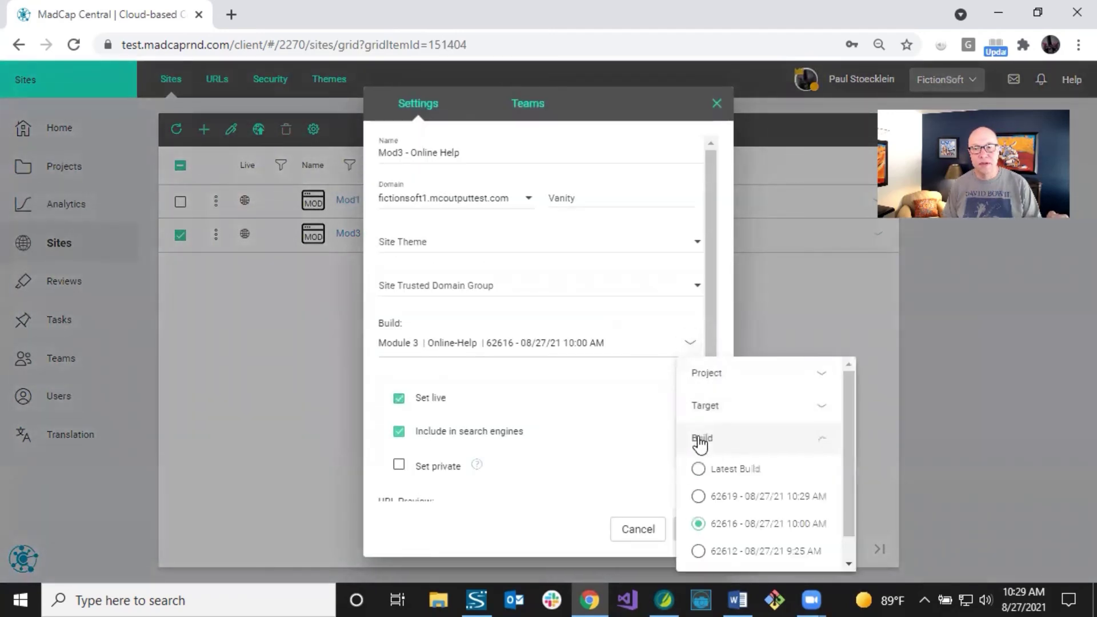
click(699, 496)
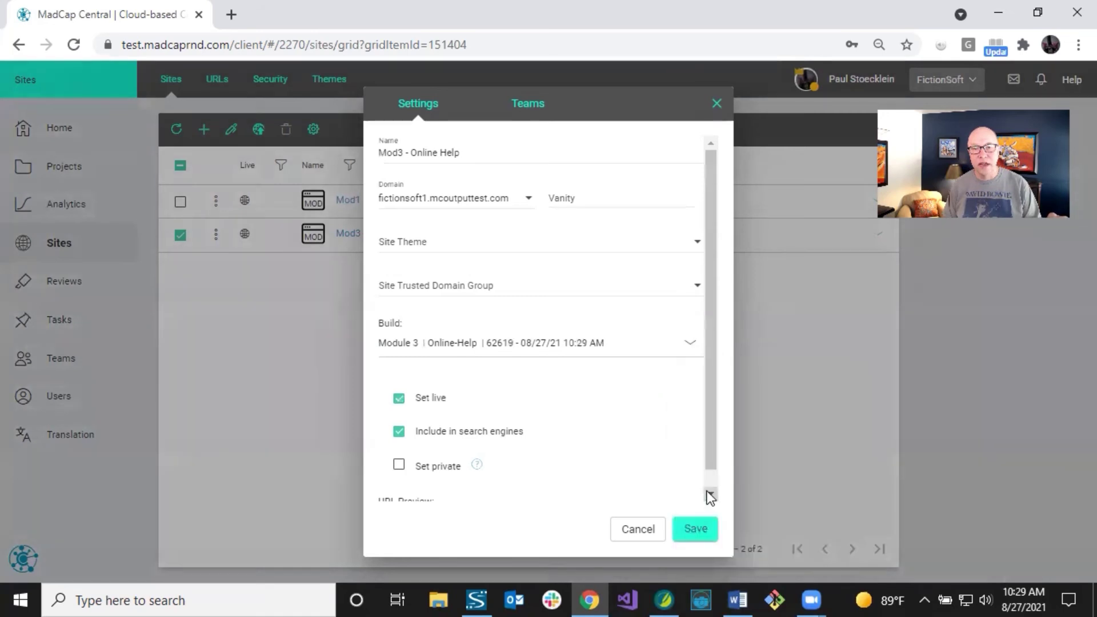
click(700, 528)
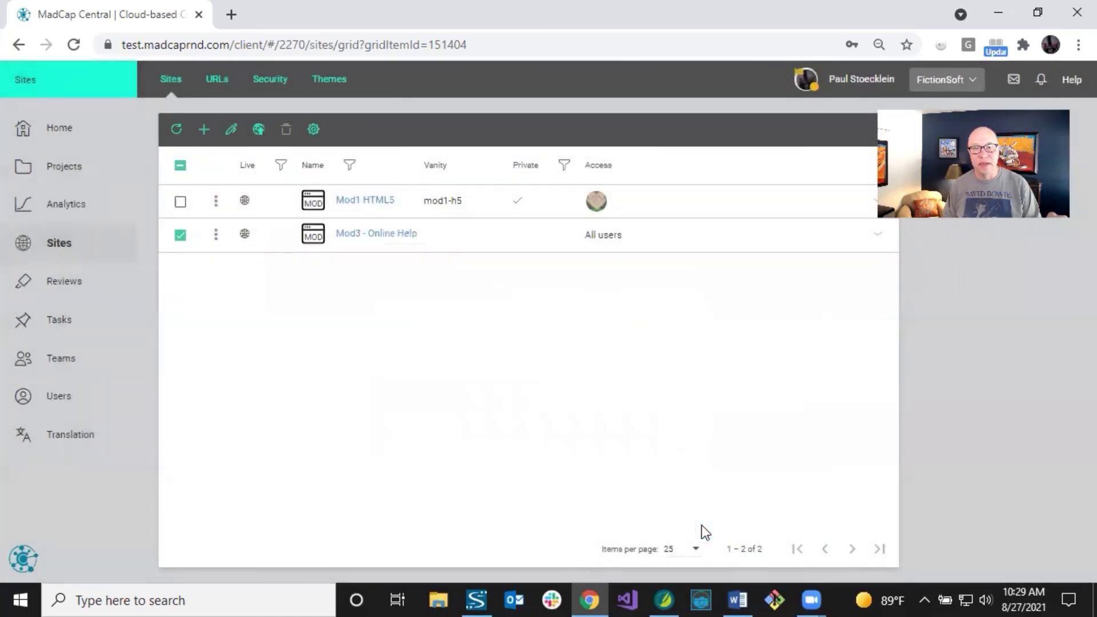
Check the build linked in the Mod3 - Online Help site's details and inspect build 62619's Keep status among the Online-Help builds.
click(446, 243)
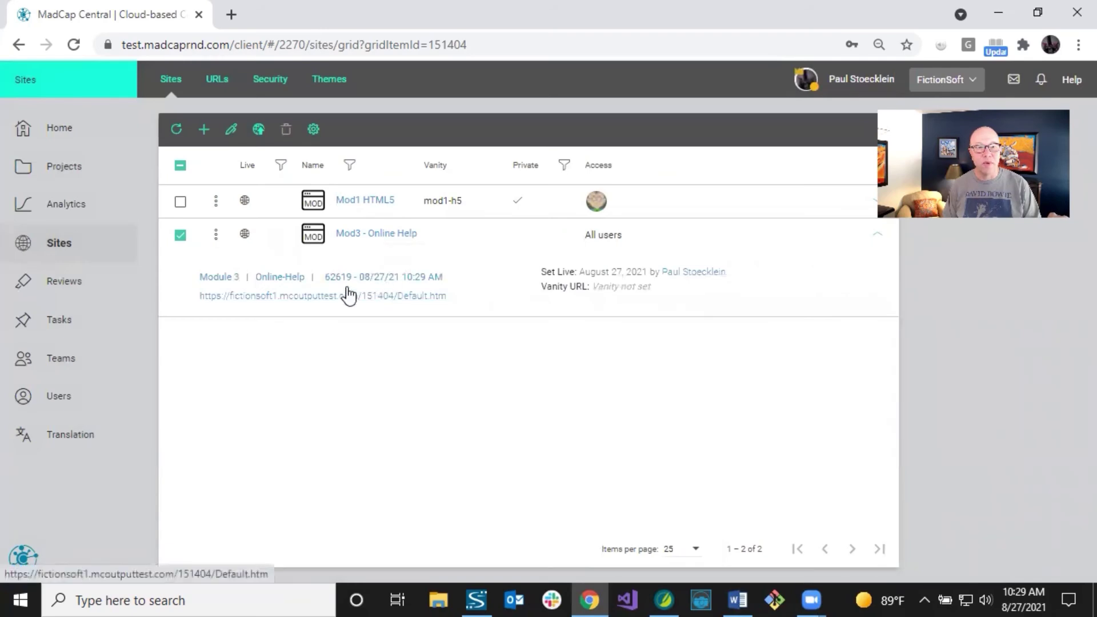
click(280, 277)
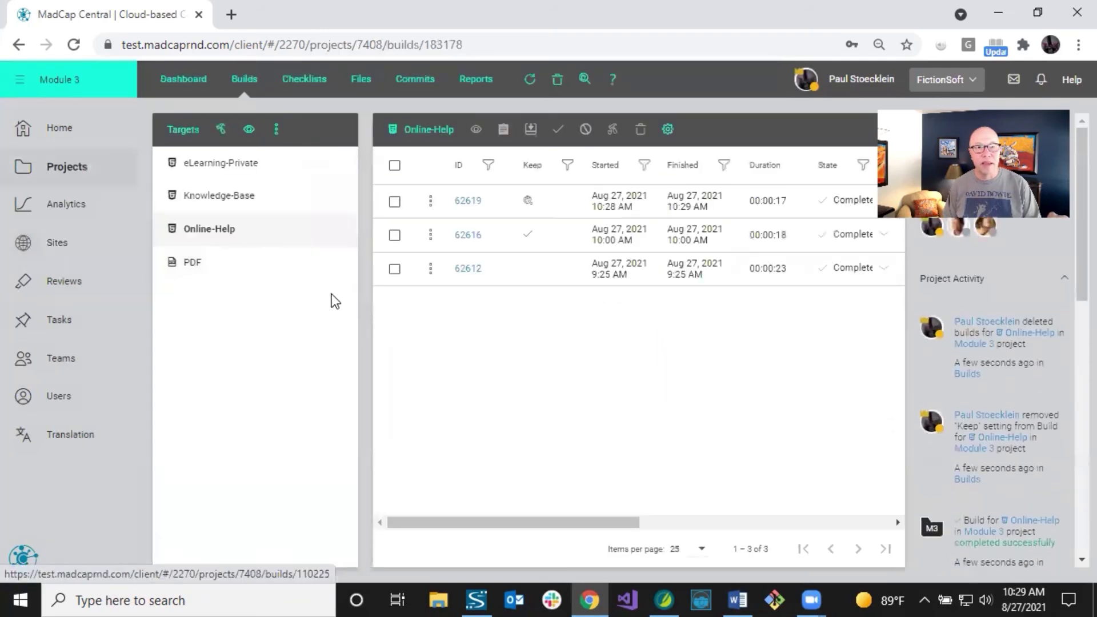
mouse_move(531, 199)
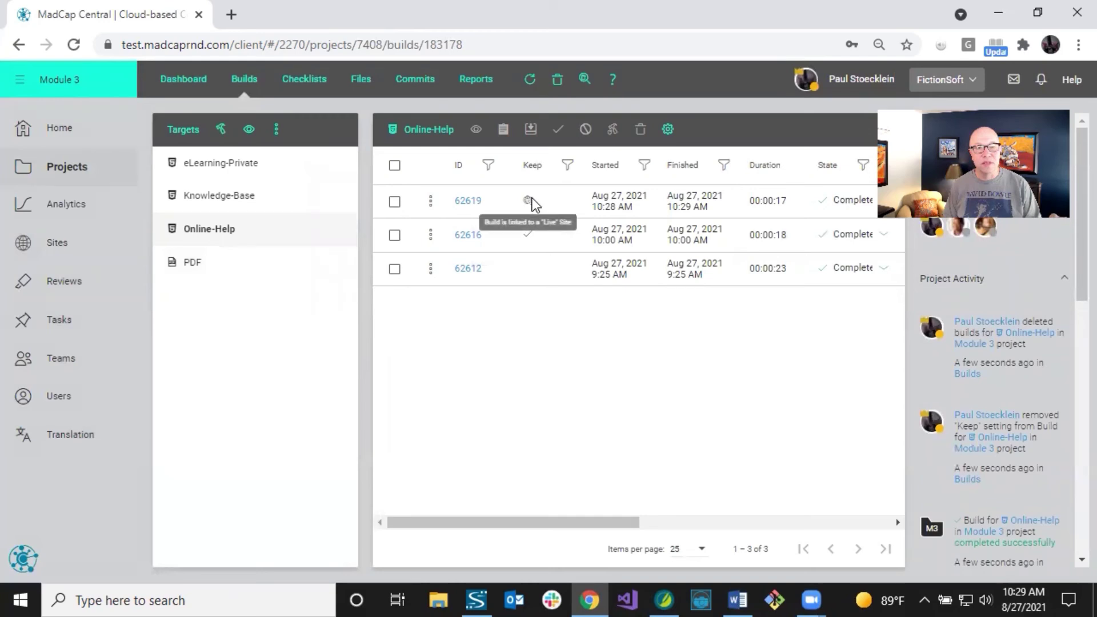